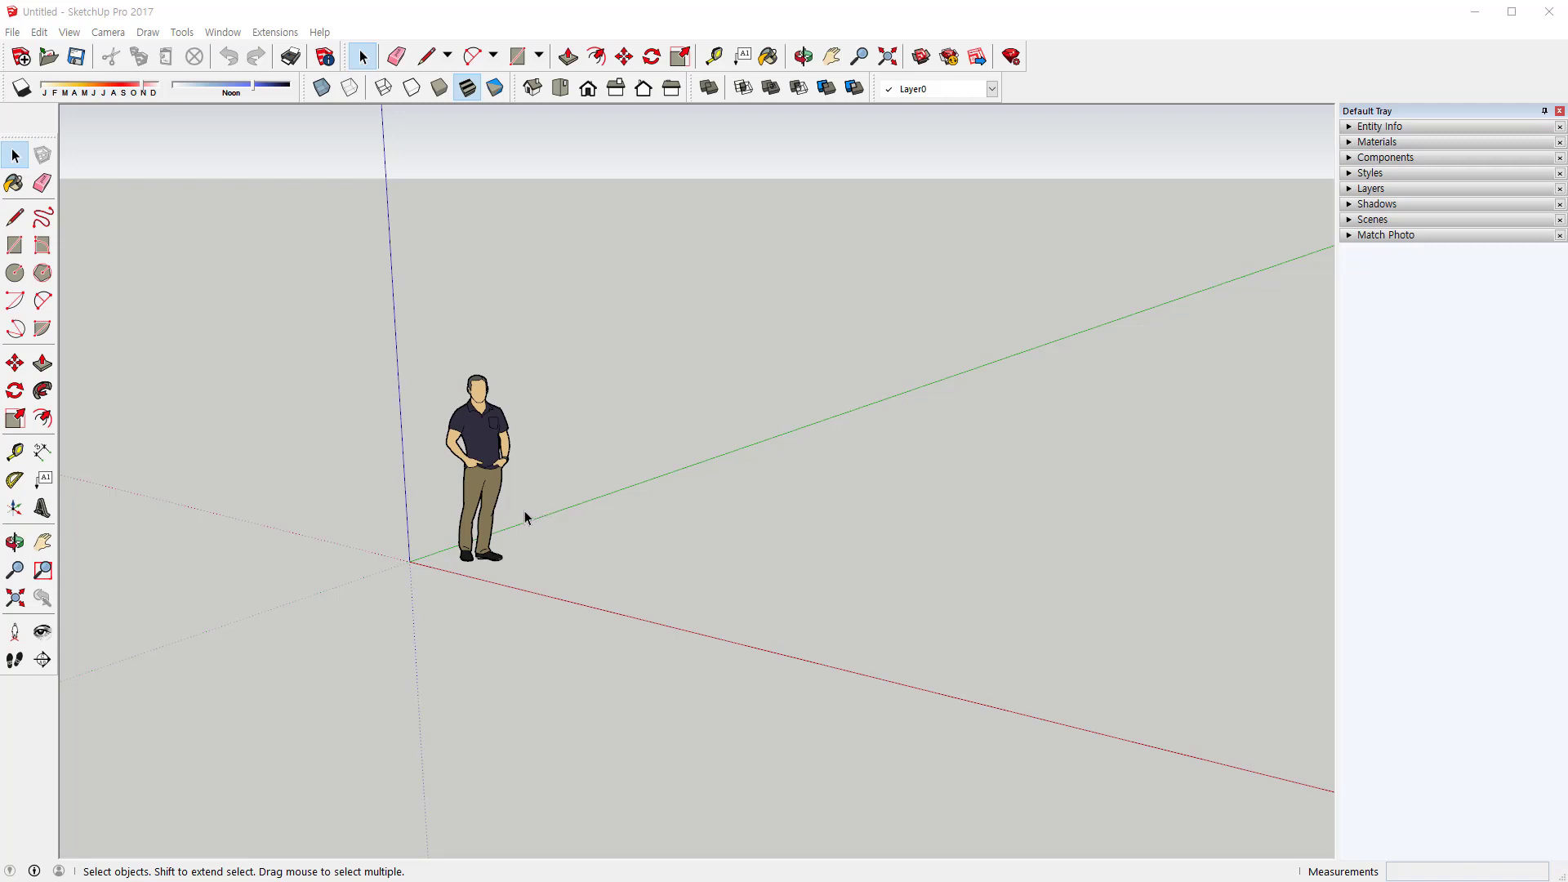
# Zoom in and out on the standing figure to examine it from near and far
pyautogui.scroll(-4, 497, 502)
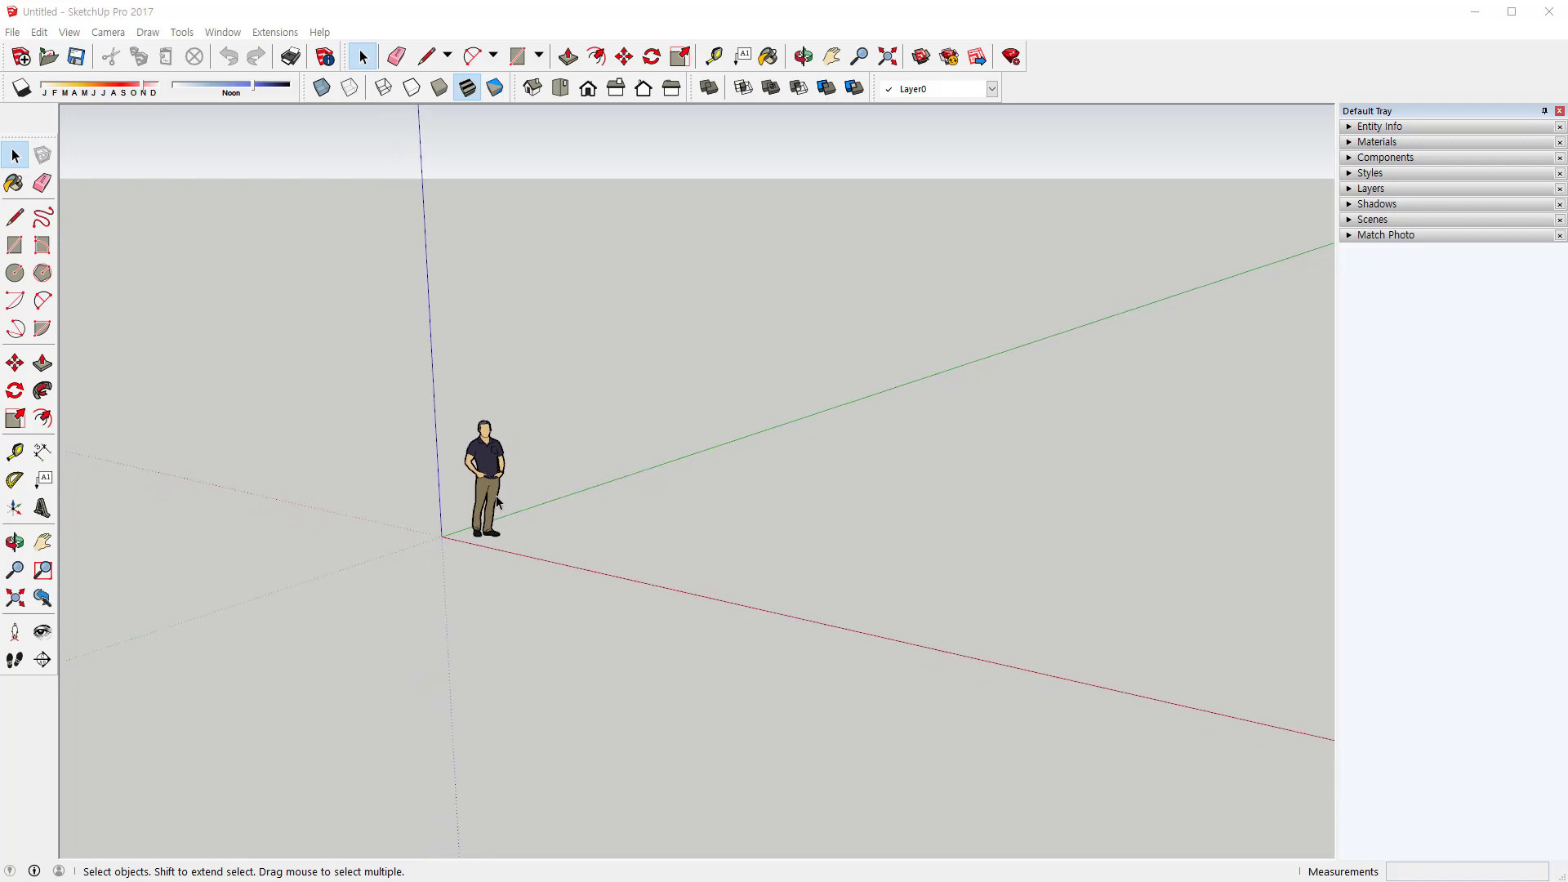
pyautogui.scroll(6, 488, 500)
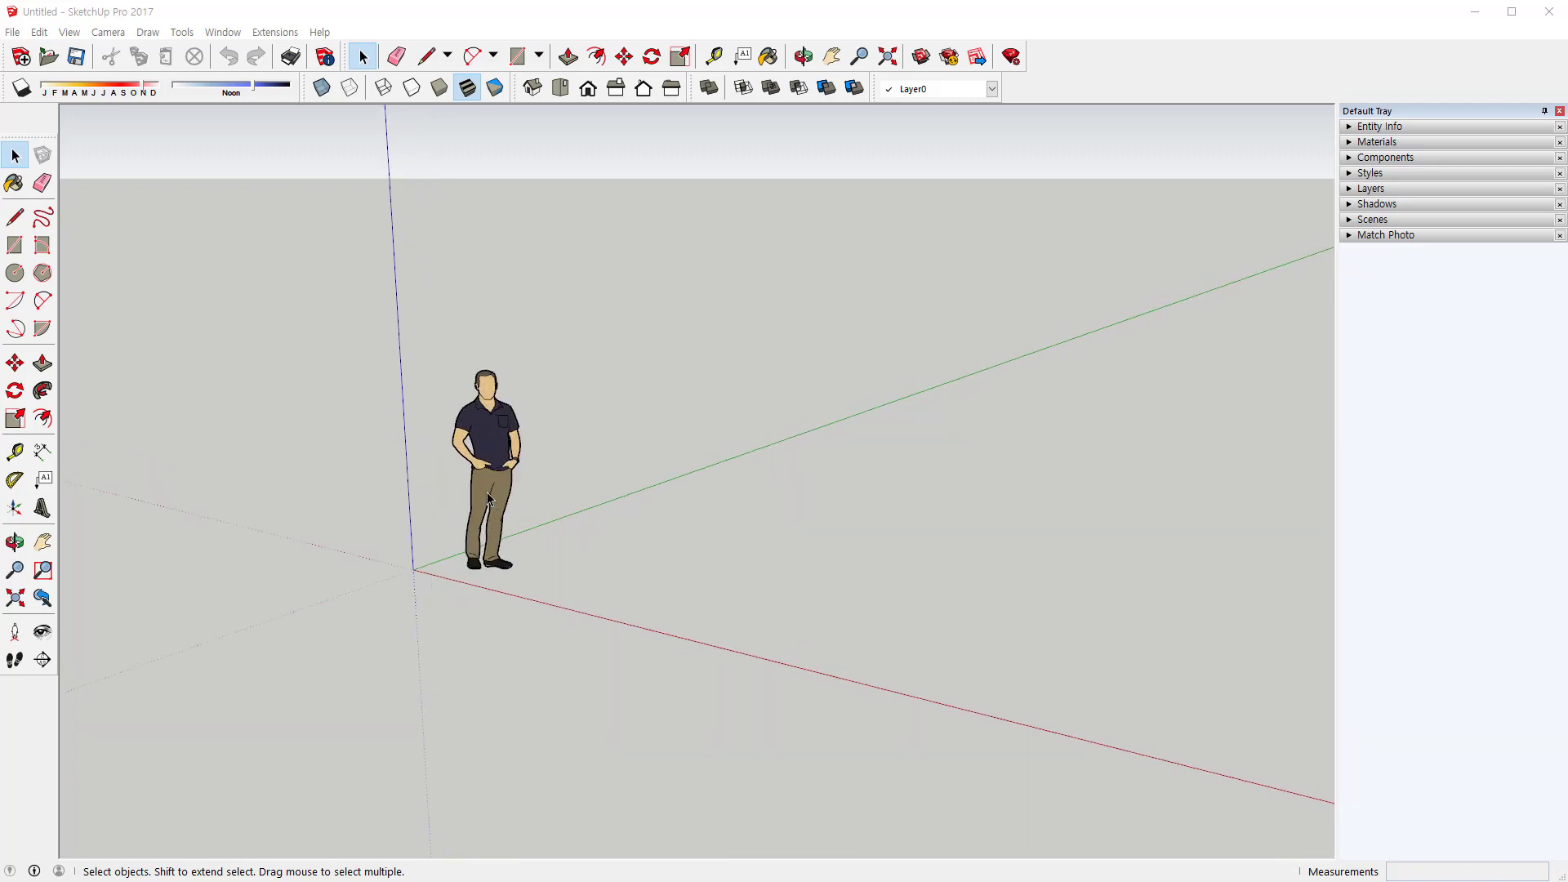
pyautogui.scroll(-3, 488, 500)
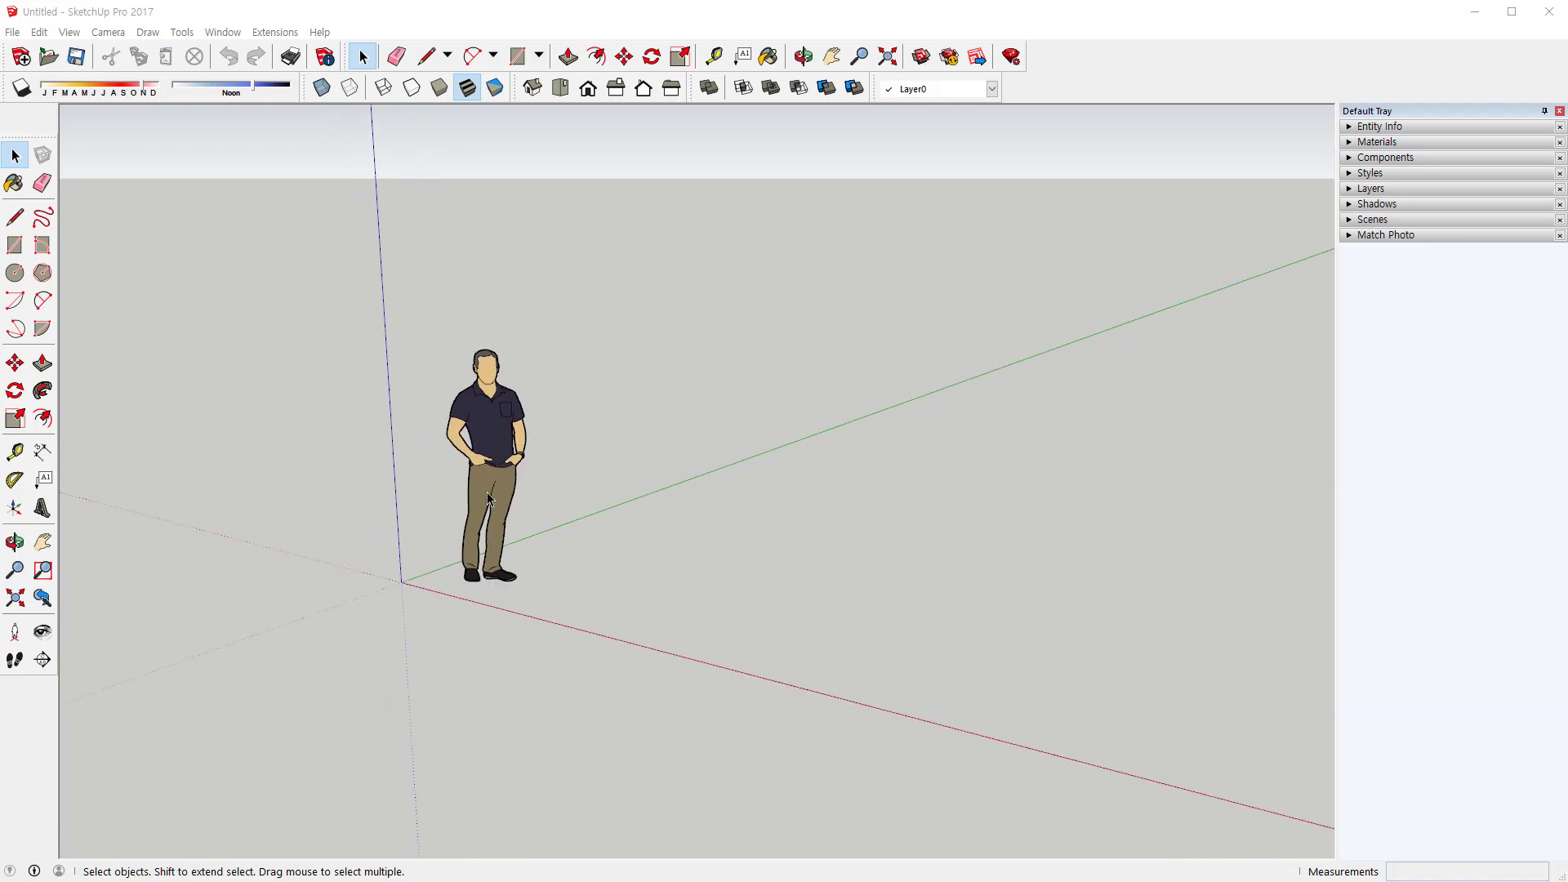
pyautogui.scroll(4, 489, 500)
pyautogui.scroll(-2, 488, 500)
pyautogui.scroll(-1, 489, 500)
pyautogui.scroll(3, 488, 500)
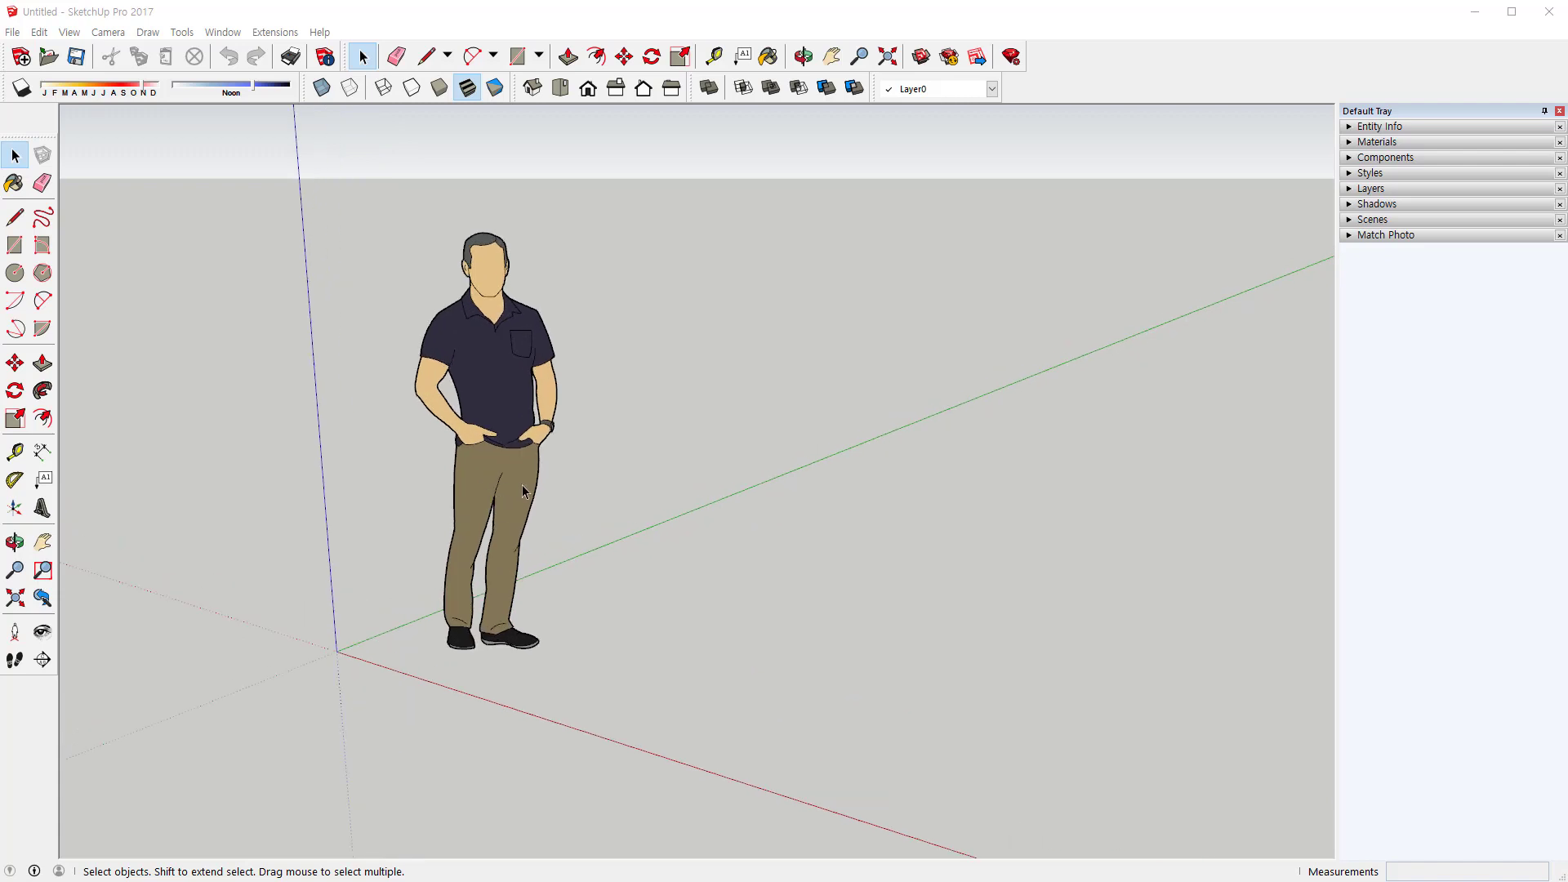
# Orbit and pan around the standing figure to examine it and the axes from different angles
pyautogui.press('o')
pyautogui.moveTo(522, 486)
pyautogui.mouseDown()
pyautogui.moveTo(476, 507)
pyautogui.moveTo(385, 444)
pyautogui.moveTo(405, 488)
pyautogui.moveTo(578, 512)
pyautogui.moveTo(605, 409)
pyautogui.moveTo(531, 539)
pyautogui.moveTo(415, 434)
pyautogui.moveTo(560, 532)
pyautogui.moveTo(605, 514)
pyautogui.moveTo(403, 458)
pyautogui.moveTo(634, 517)
pyautogui.moveTo(561, 553)
pyautogui.moveTo(490, 523)
pyautogui.moveTo(432, 554)
pyautogui.moveTo(574, 500)
pyautogui.moveTo(518, 549)
pyautogui.moveTo(537, 490)
pyautogui.mouseUp()
pyautogui.press('space')
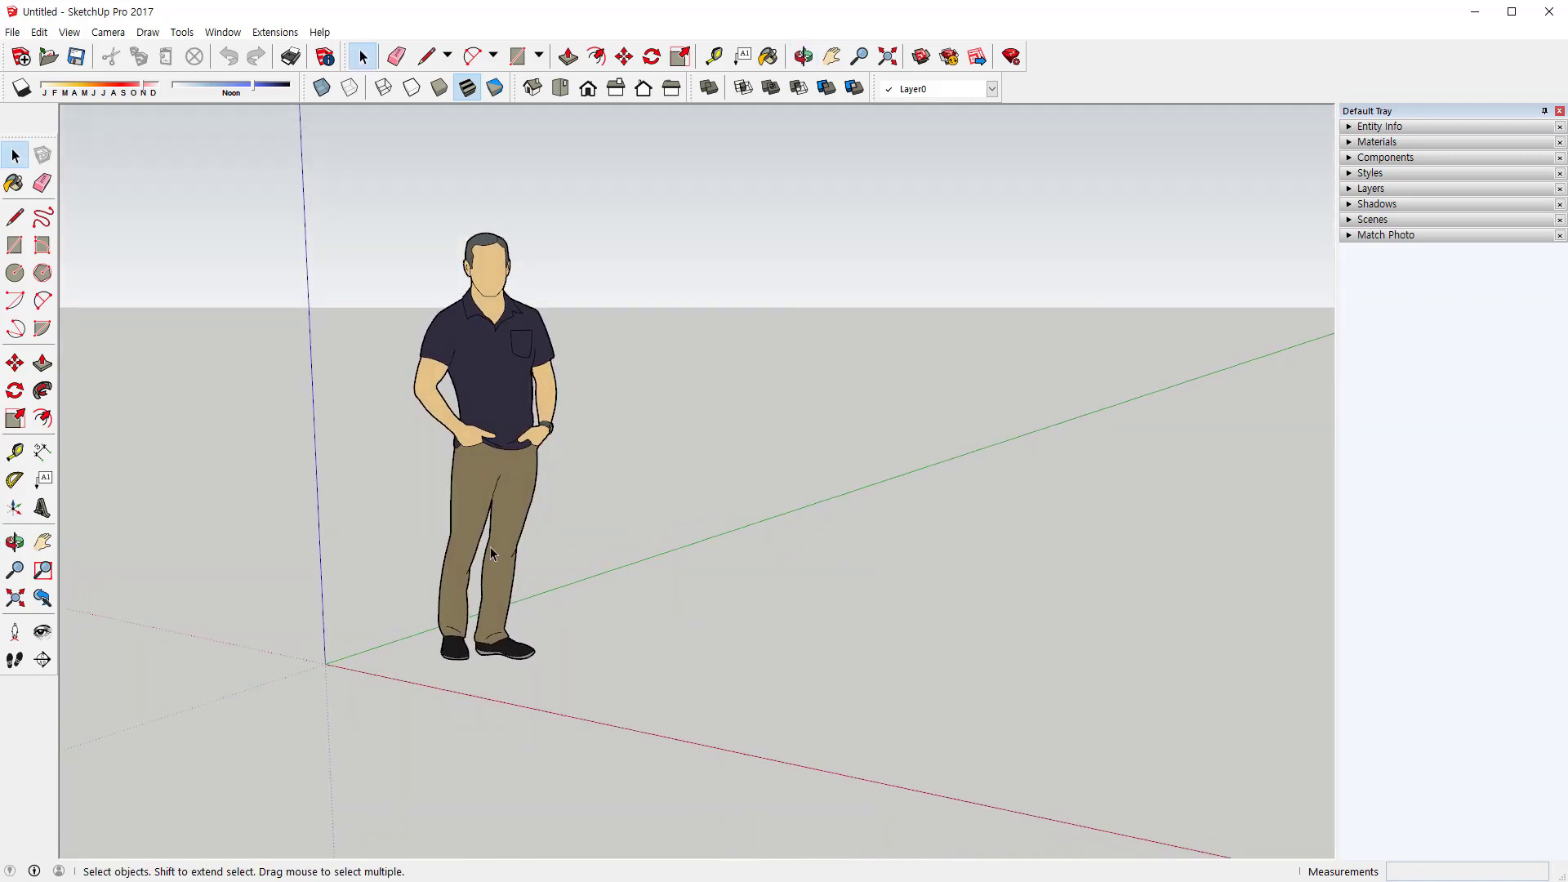
pyautogui.moveTo(491, 527); pyautogui.dragTo(411, 513, button='middle')
pyautogui.press('space')
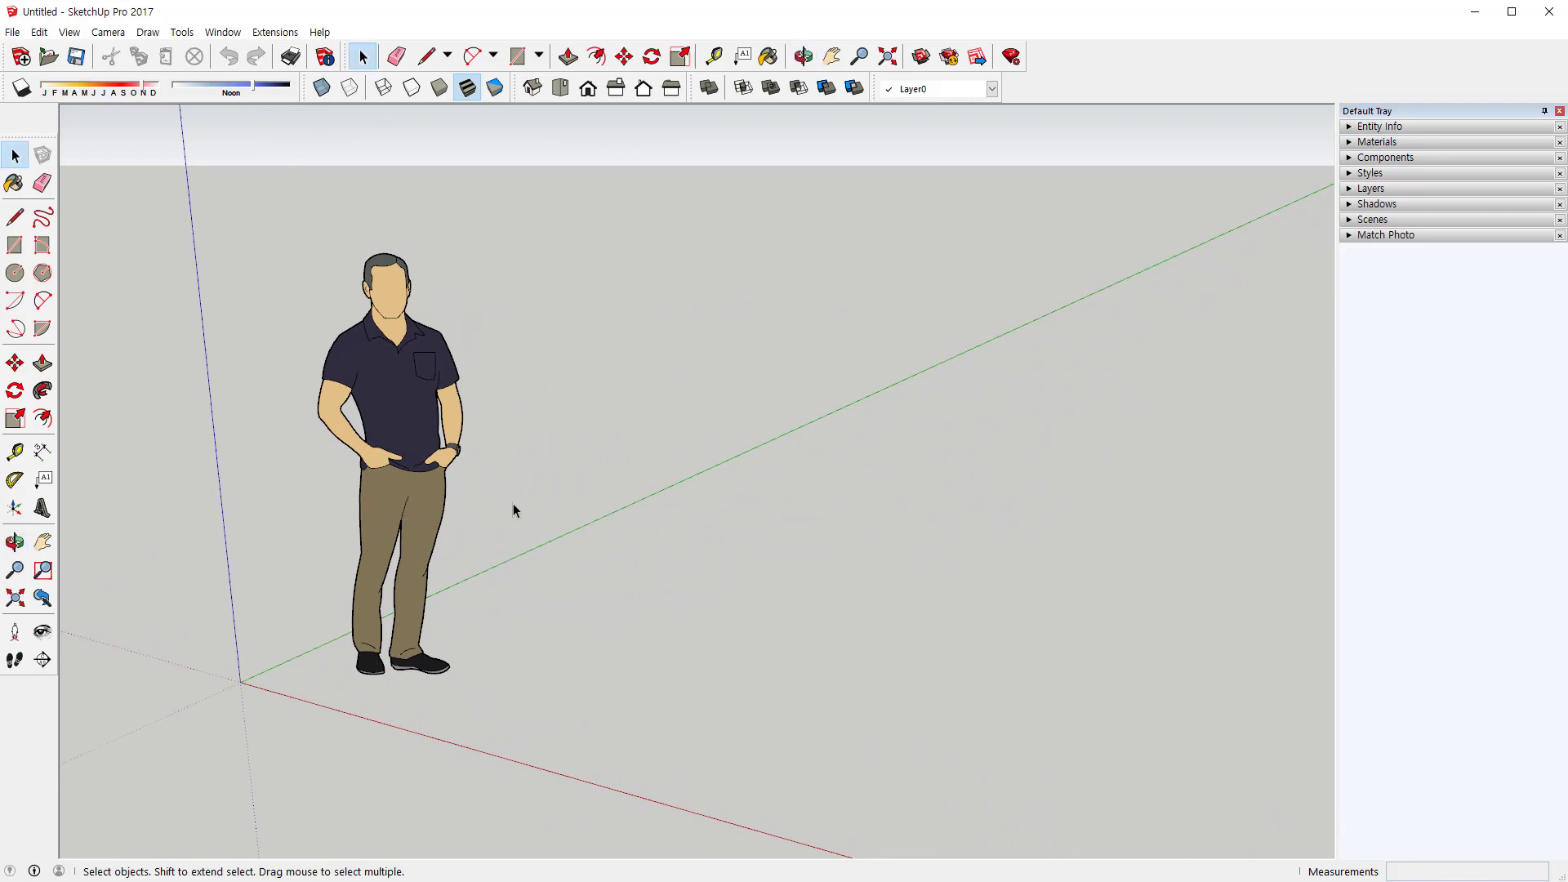
pyautogui.middleClick(312, 486)
pyautogui.middleClick(312, 487)
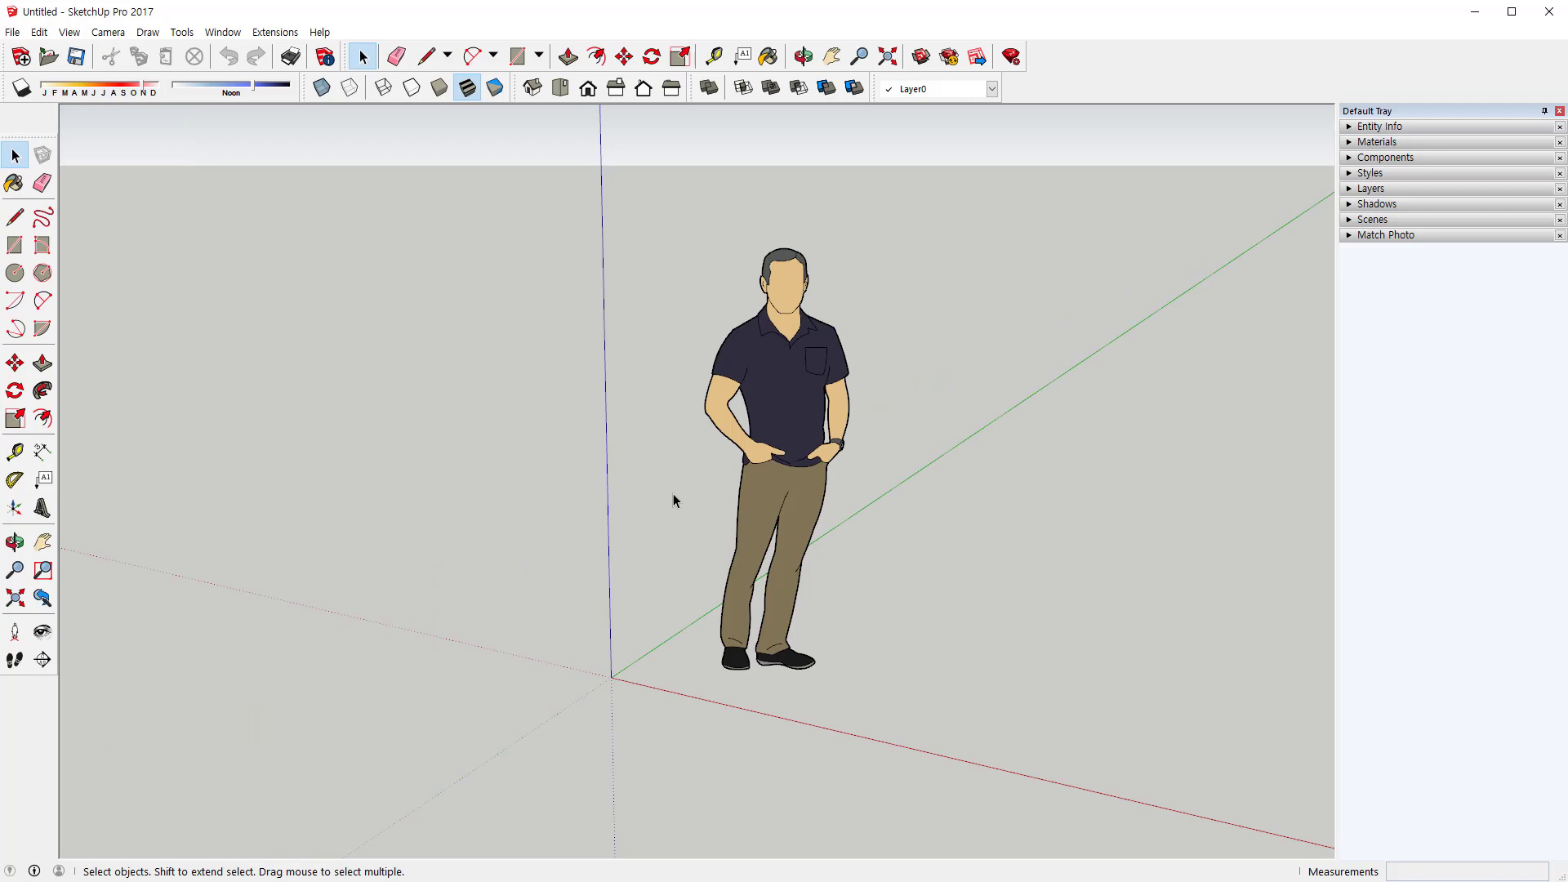
pyautogui.moveTo(673, 493); pyautogui.dragTo(701, 445, button='middle')
pyautogui.middleClick(1186, 500)
pyautogui.middleClick(1186, 500)
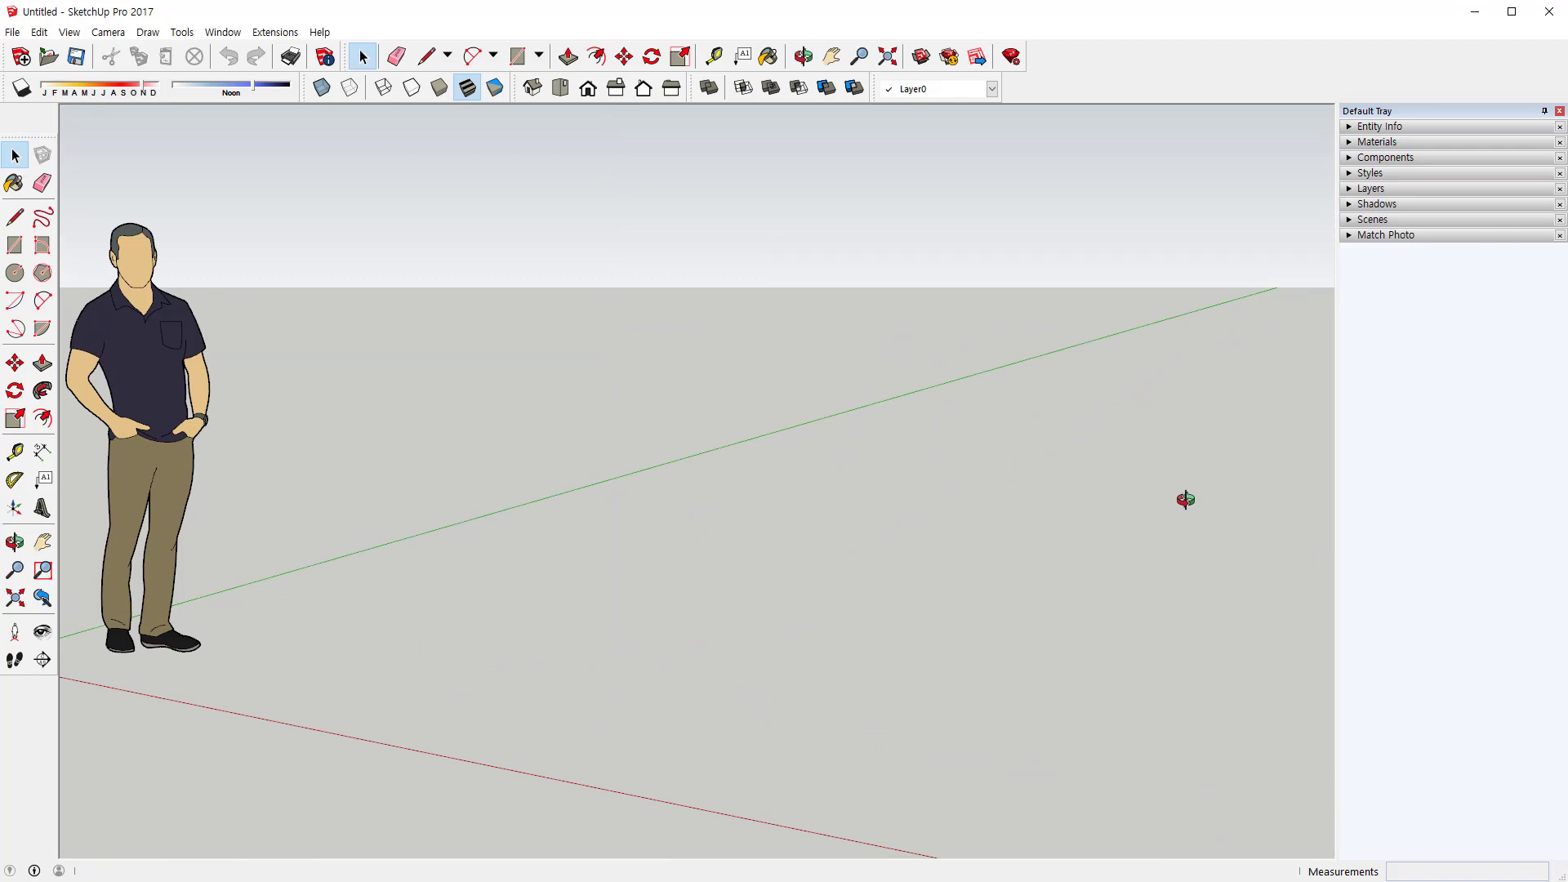
pyautogui.middleClick(149, 382)
pyautogui.middleClick(149, 383)
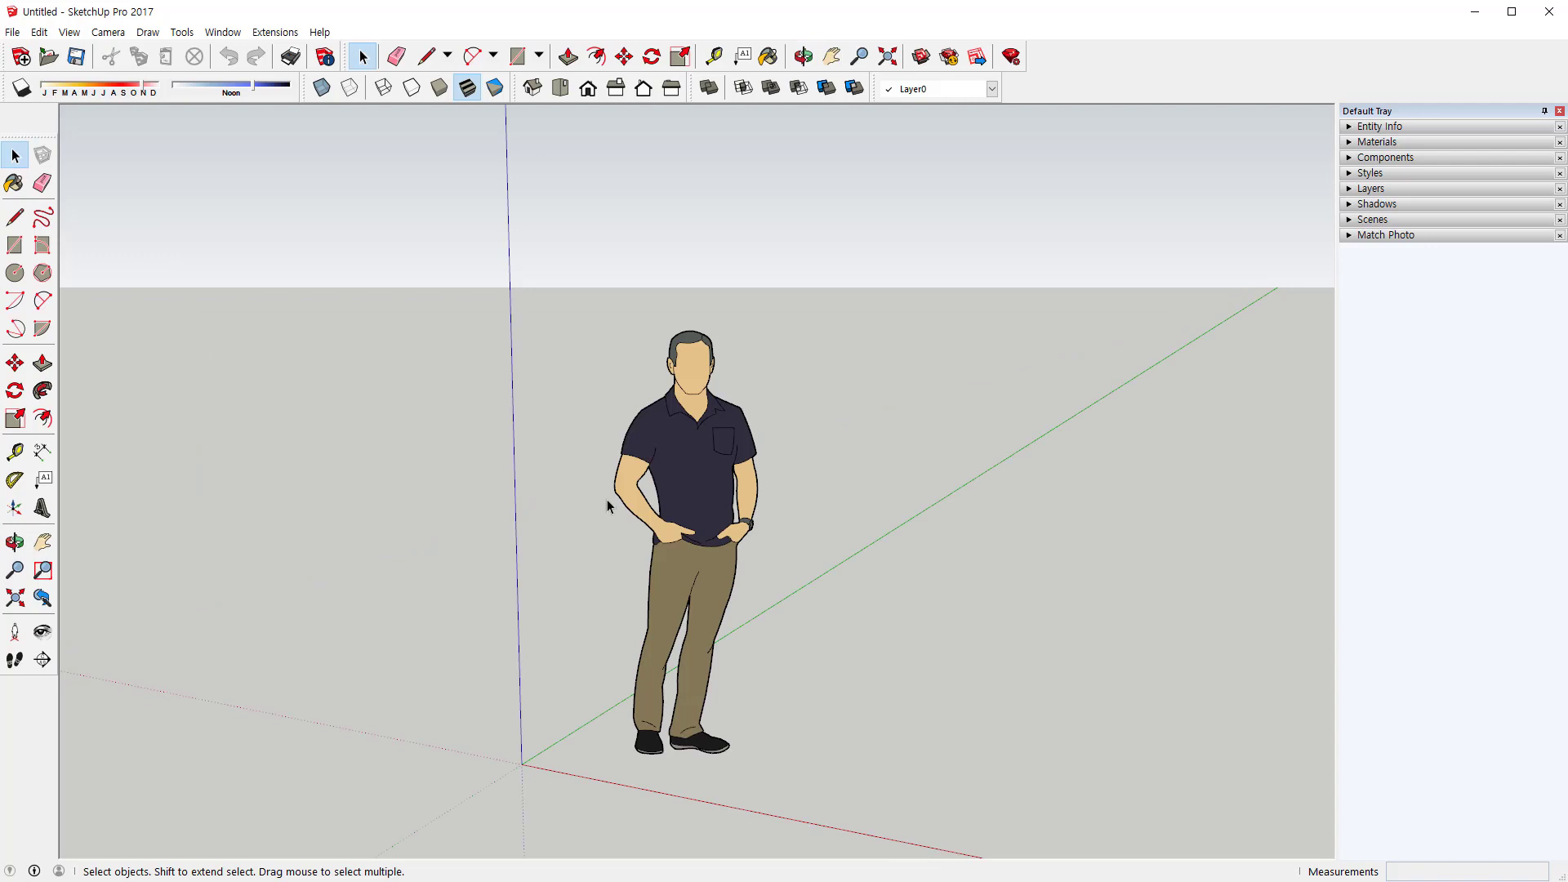
pyautogui.keyDown('shift'); pyautogui.moveTo(719, 525); pyautogui.dragTo(609, 483, button='middle'); pyautogui.keyUp('shift')
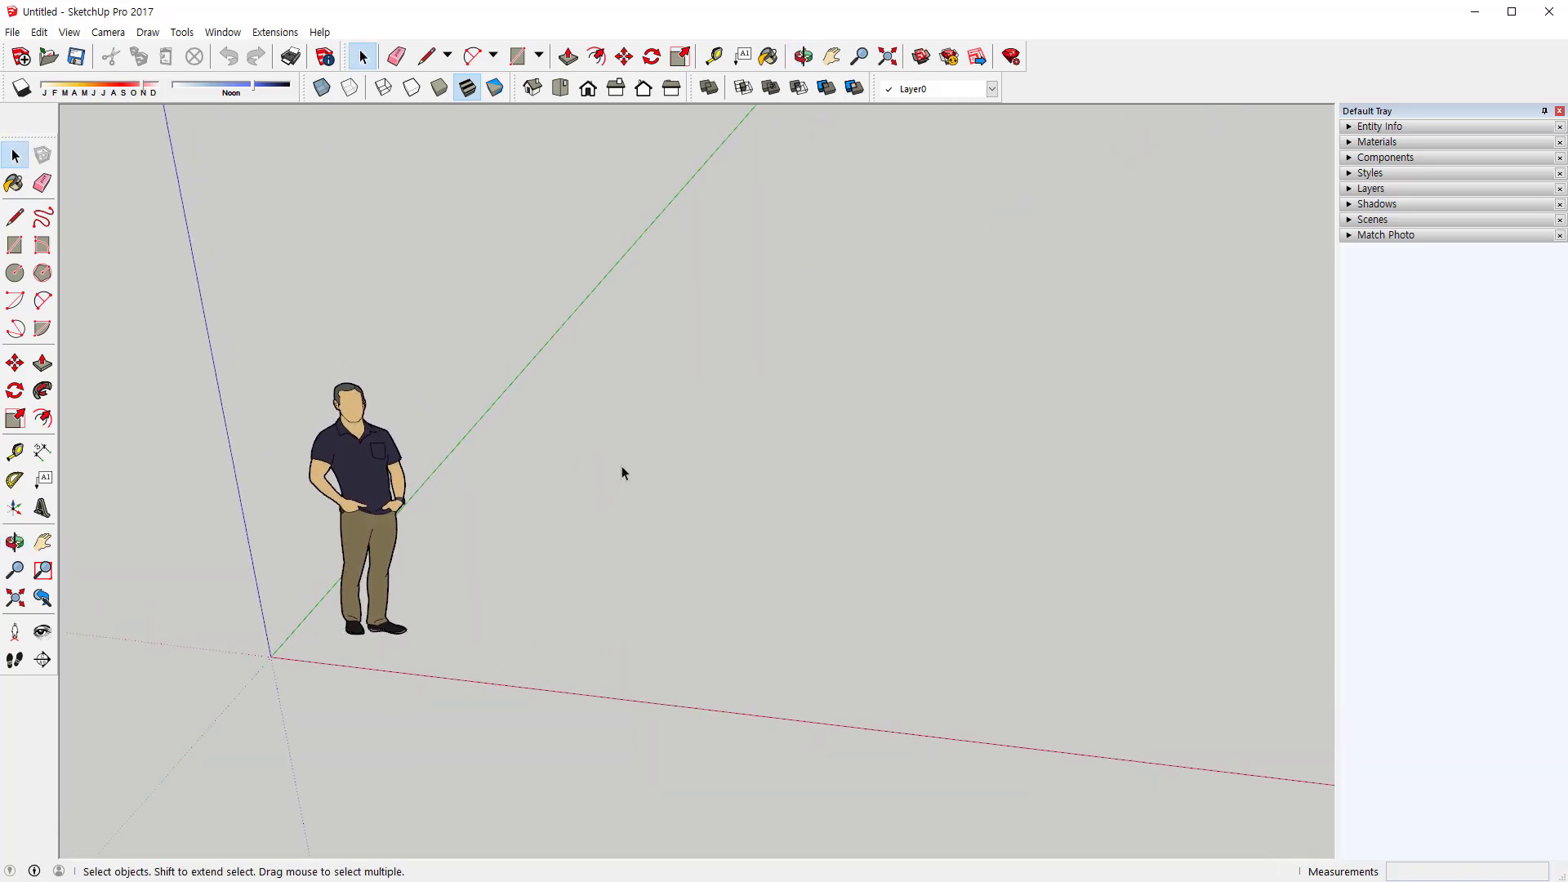
# Draw a ground rectangle about 2982 by 6479 mm beside the figure and pull it up about 1917 mm into a box
pyautogui.click(15, 245)
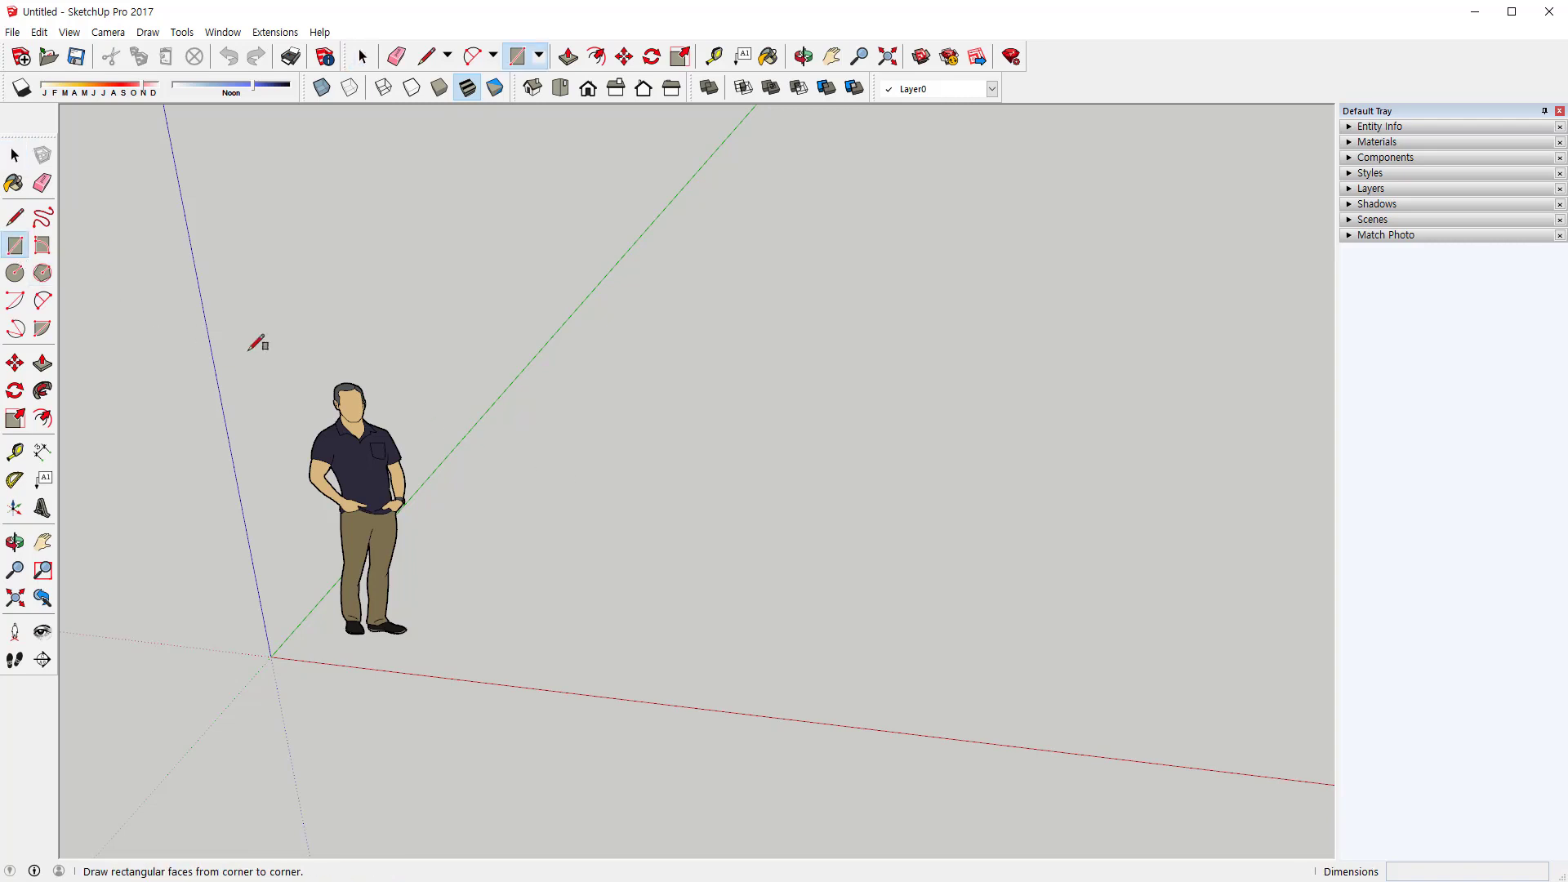
pyautogui.click(590, 596)
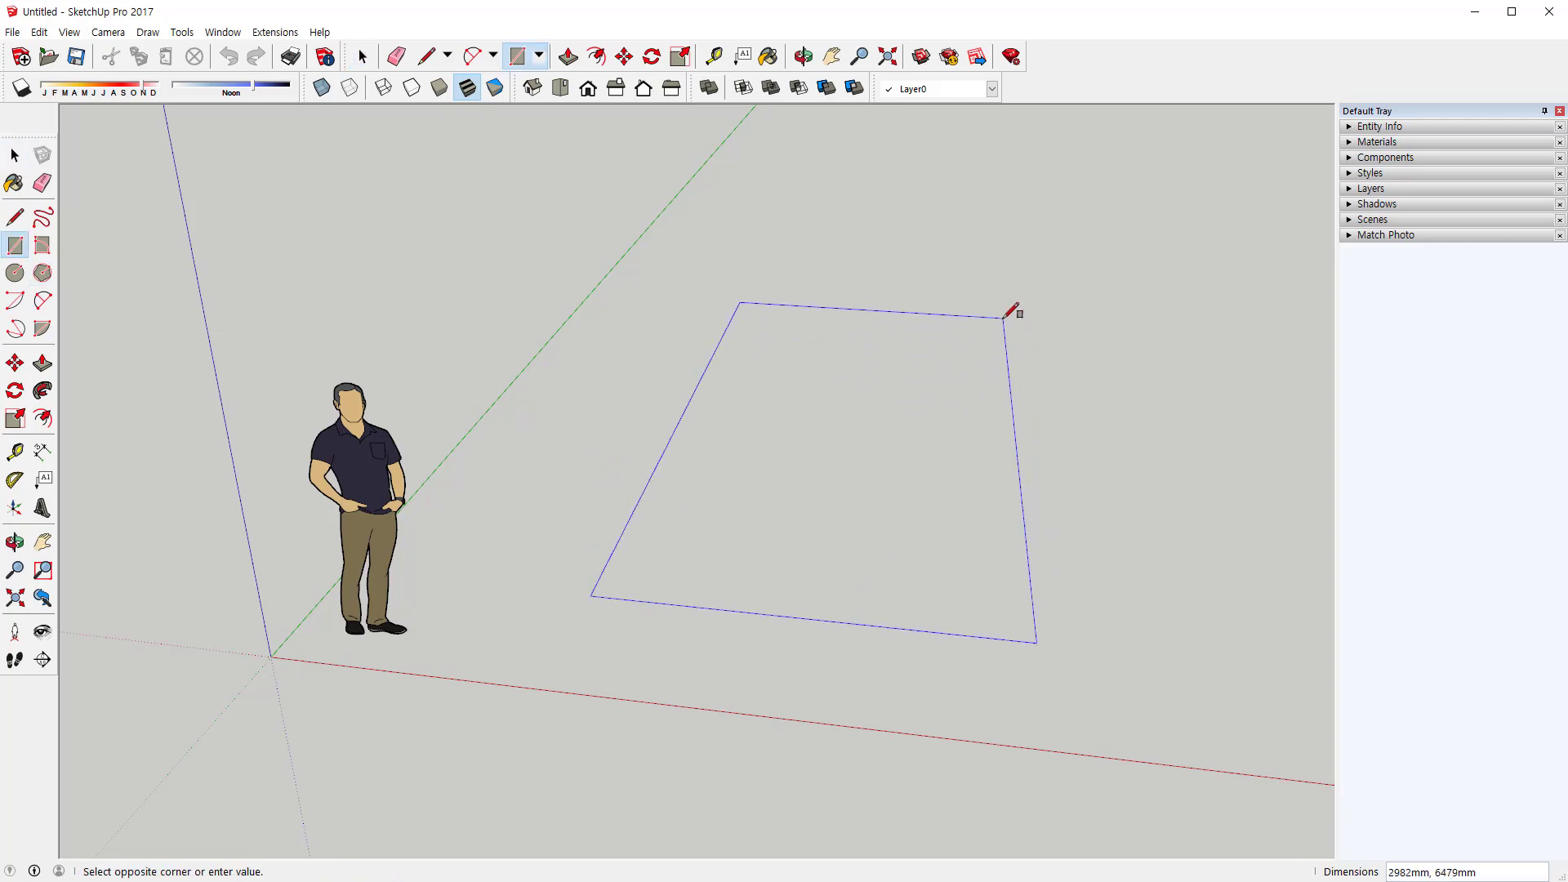
pyautogui.click(1003, 318)
pyautogui.press('p')
pyautogui.moveTo(774, 490); pyautogui.dragTo(767, 262)
# Switch the camera to parallel projection and compare how the box looks from high and low angles
pyautogui.keyDown('shift'); pyautogui.moveTo(798, 388); pyautogui.dragTo(745, 417, button='middle'); pyautogui.keyUp('shift')
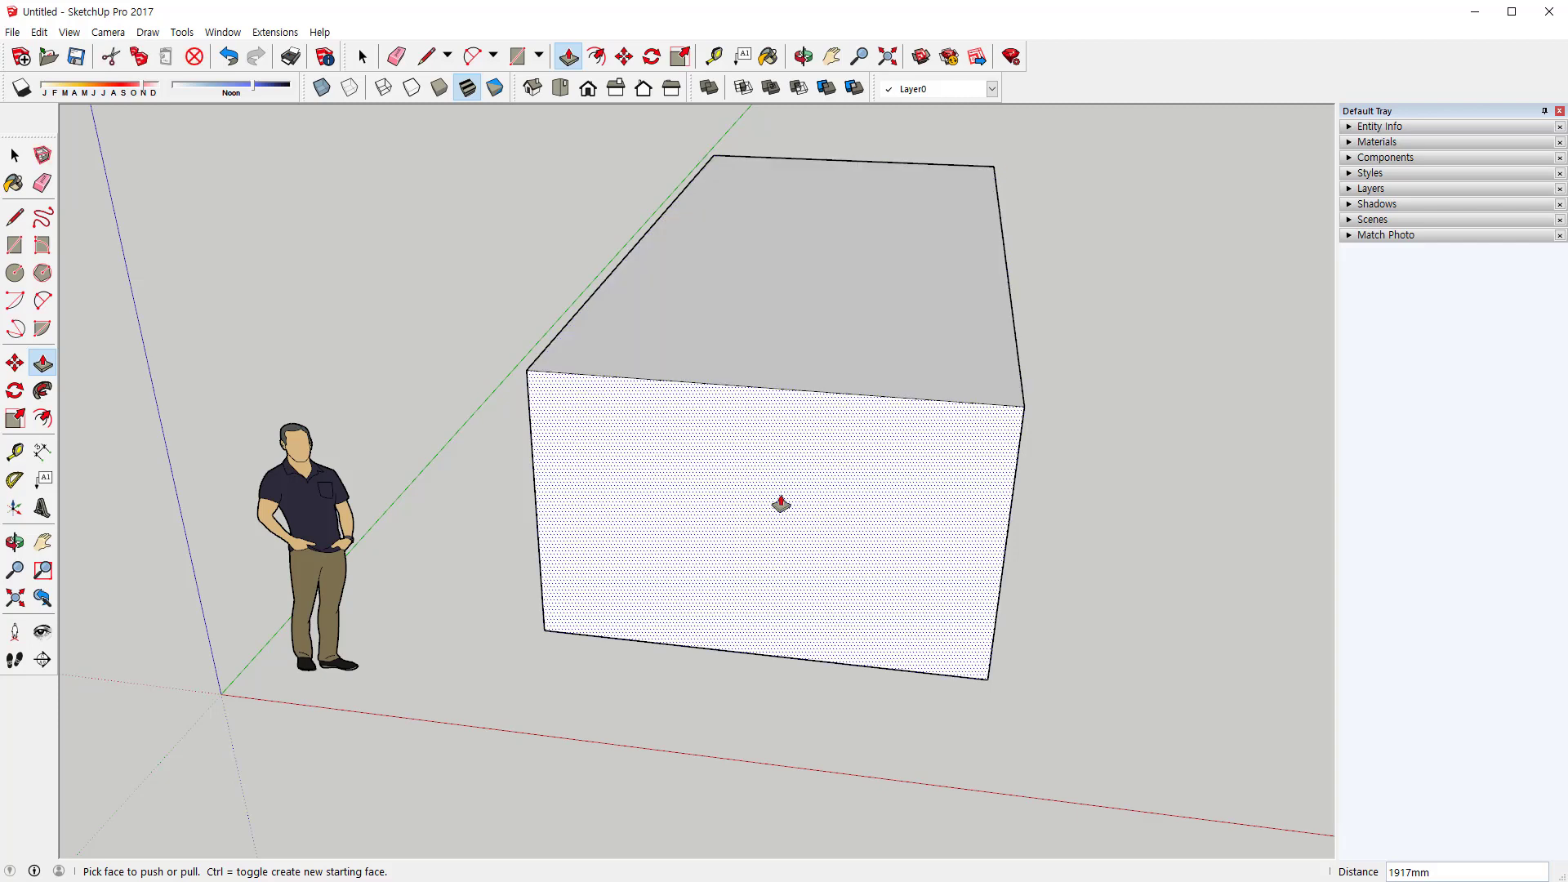
pyautogui.moveTo(781, 503); pyautogui.dragTo(784, 375, button='middle')
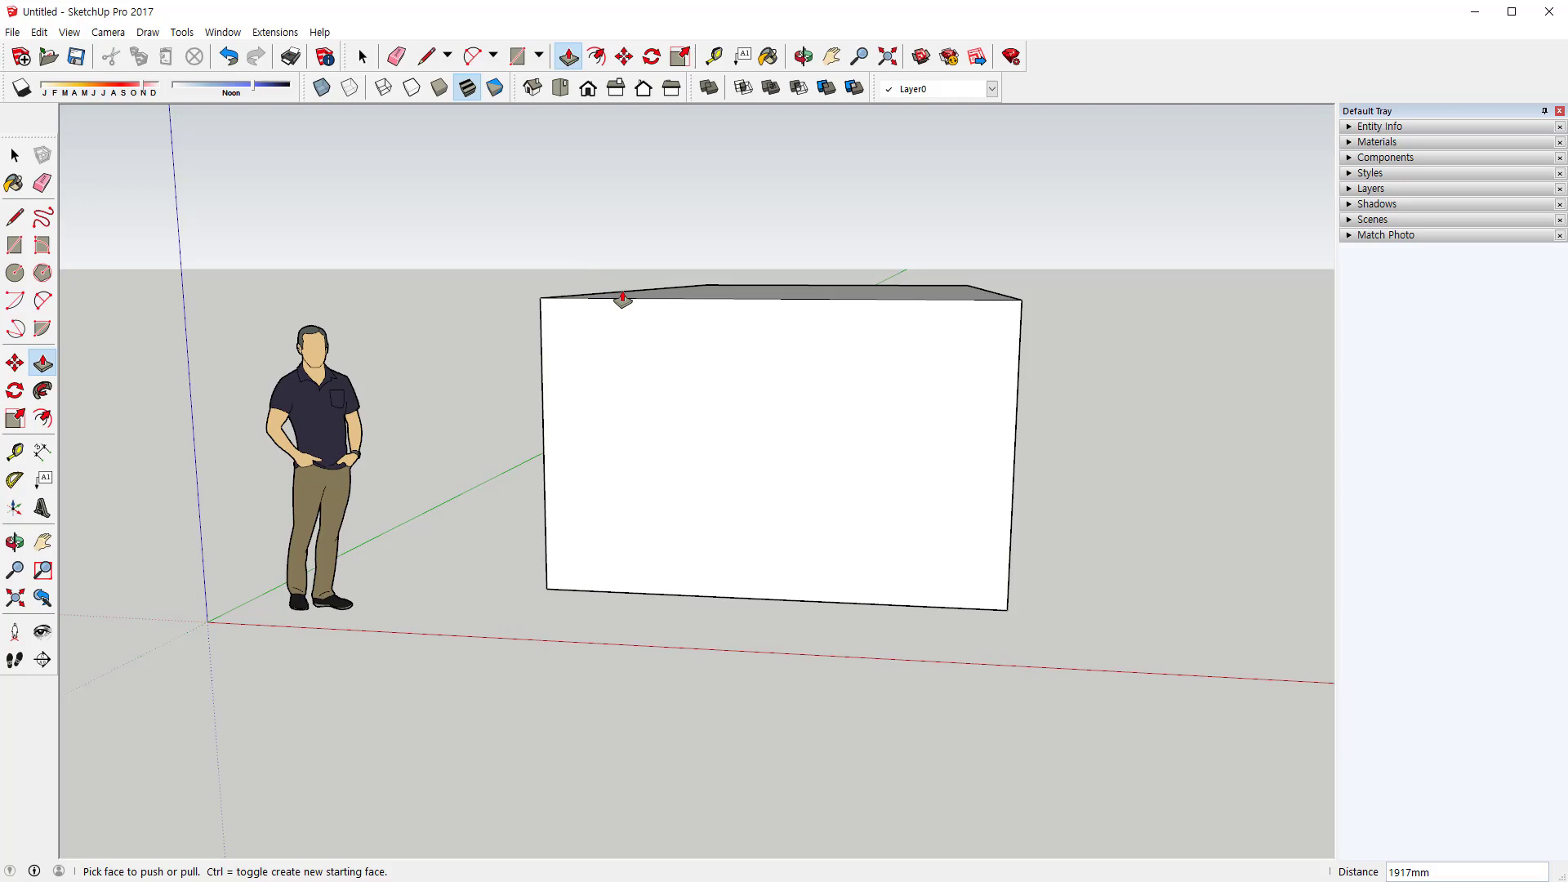
pyautogui.press('space')
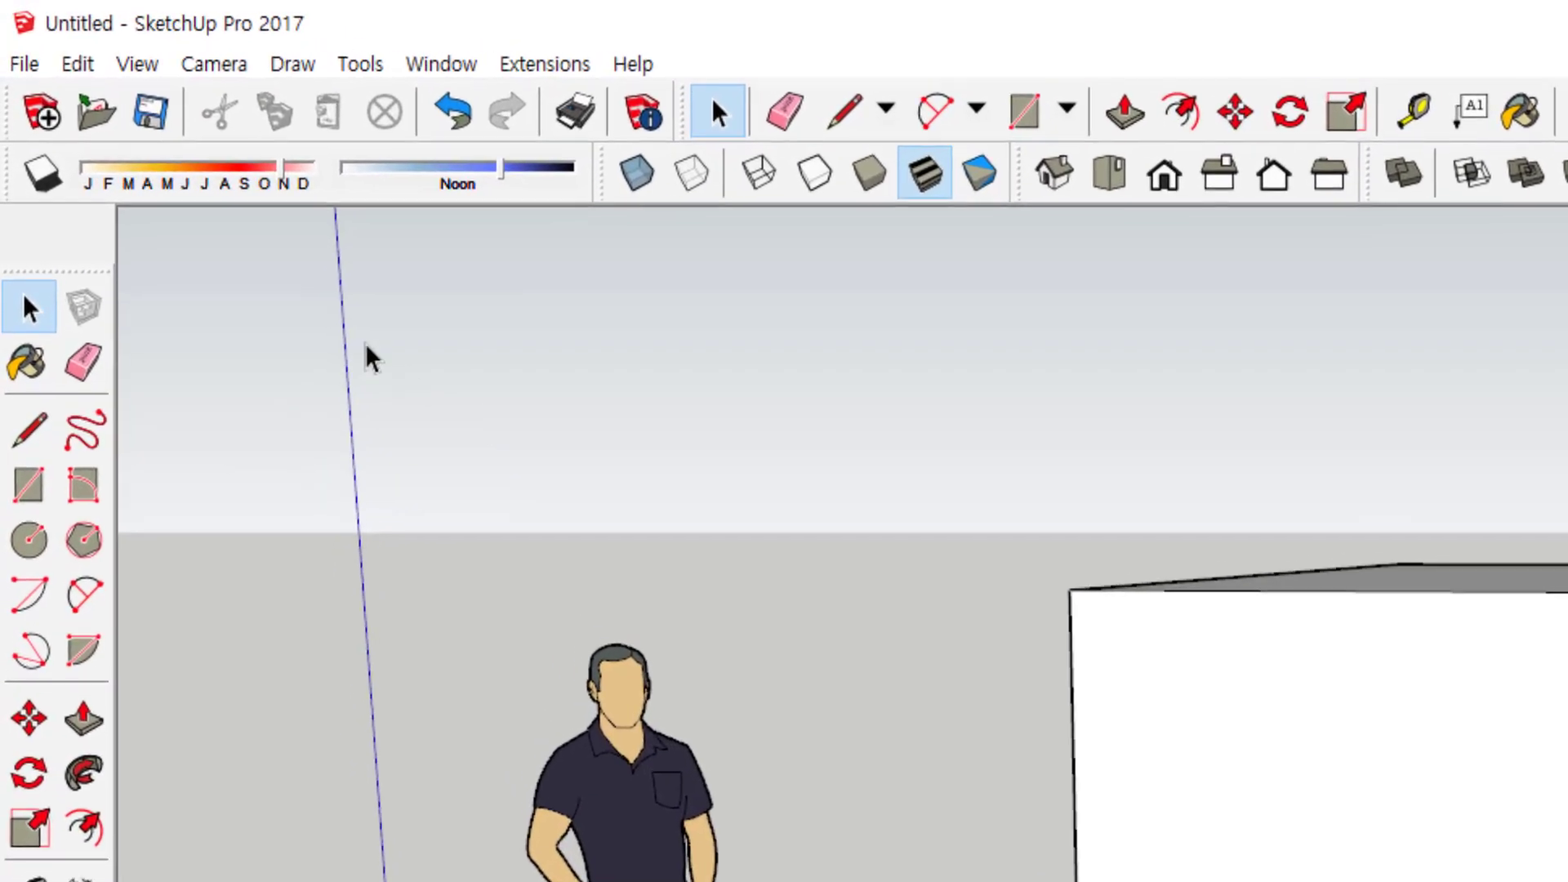
pyautogui.click(143, 44)
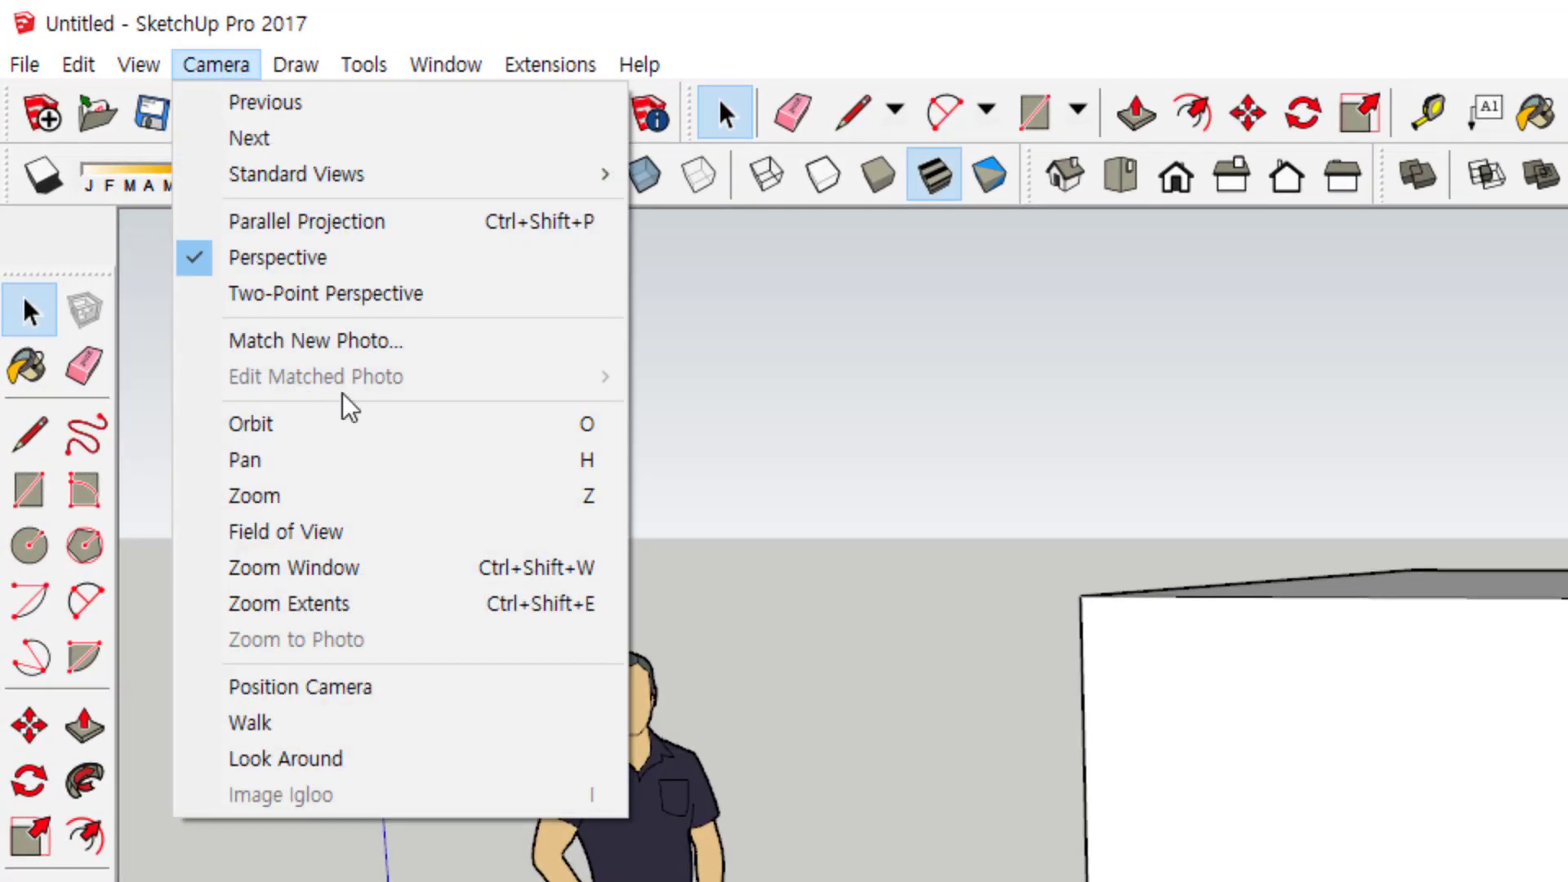
pyautogui.click(375, 231)
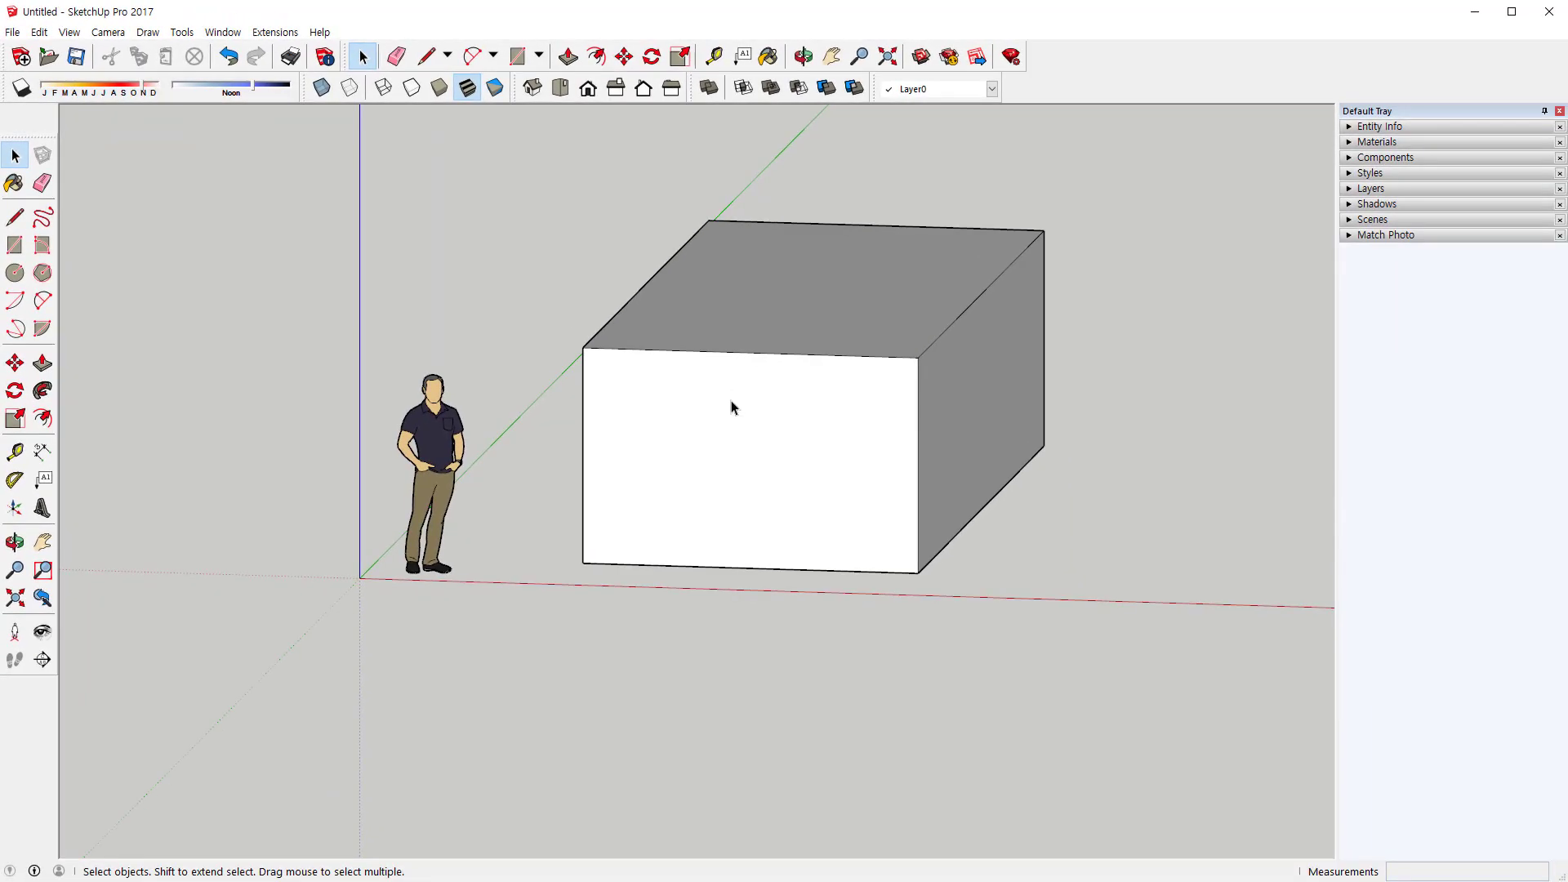
pyautogui.moveTo(732, 406); pyautogui.dragTo(618, 469, button='middle')
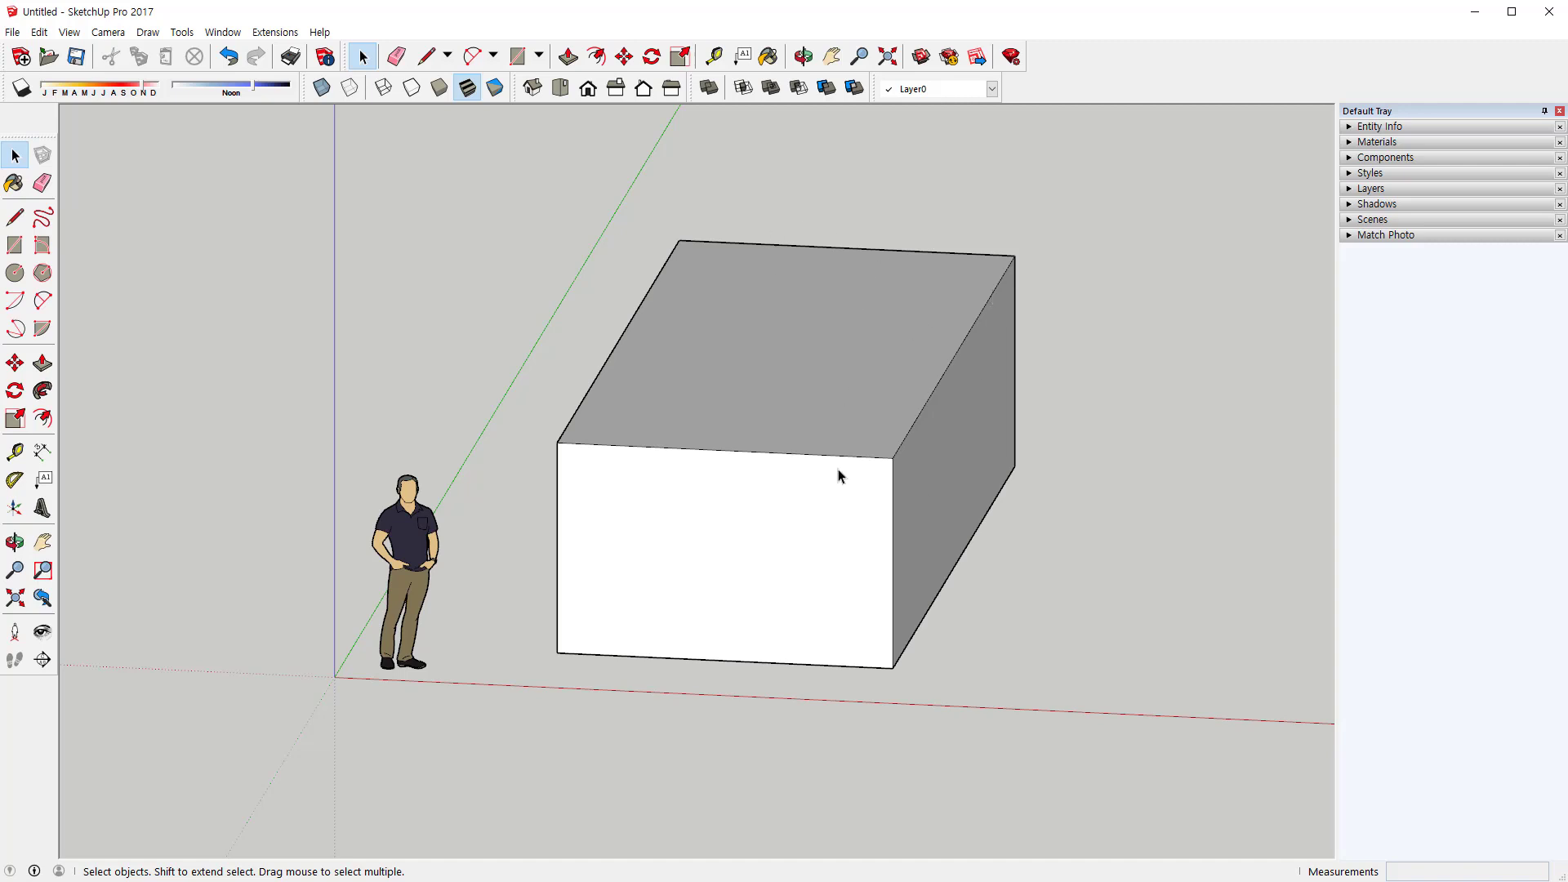
pyautogui.moveTo(823, 550); pyautogui.dragTo(833, 420, button='middle')
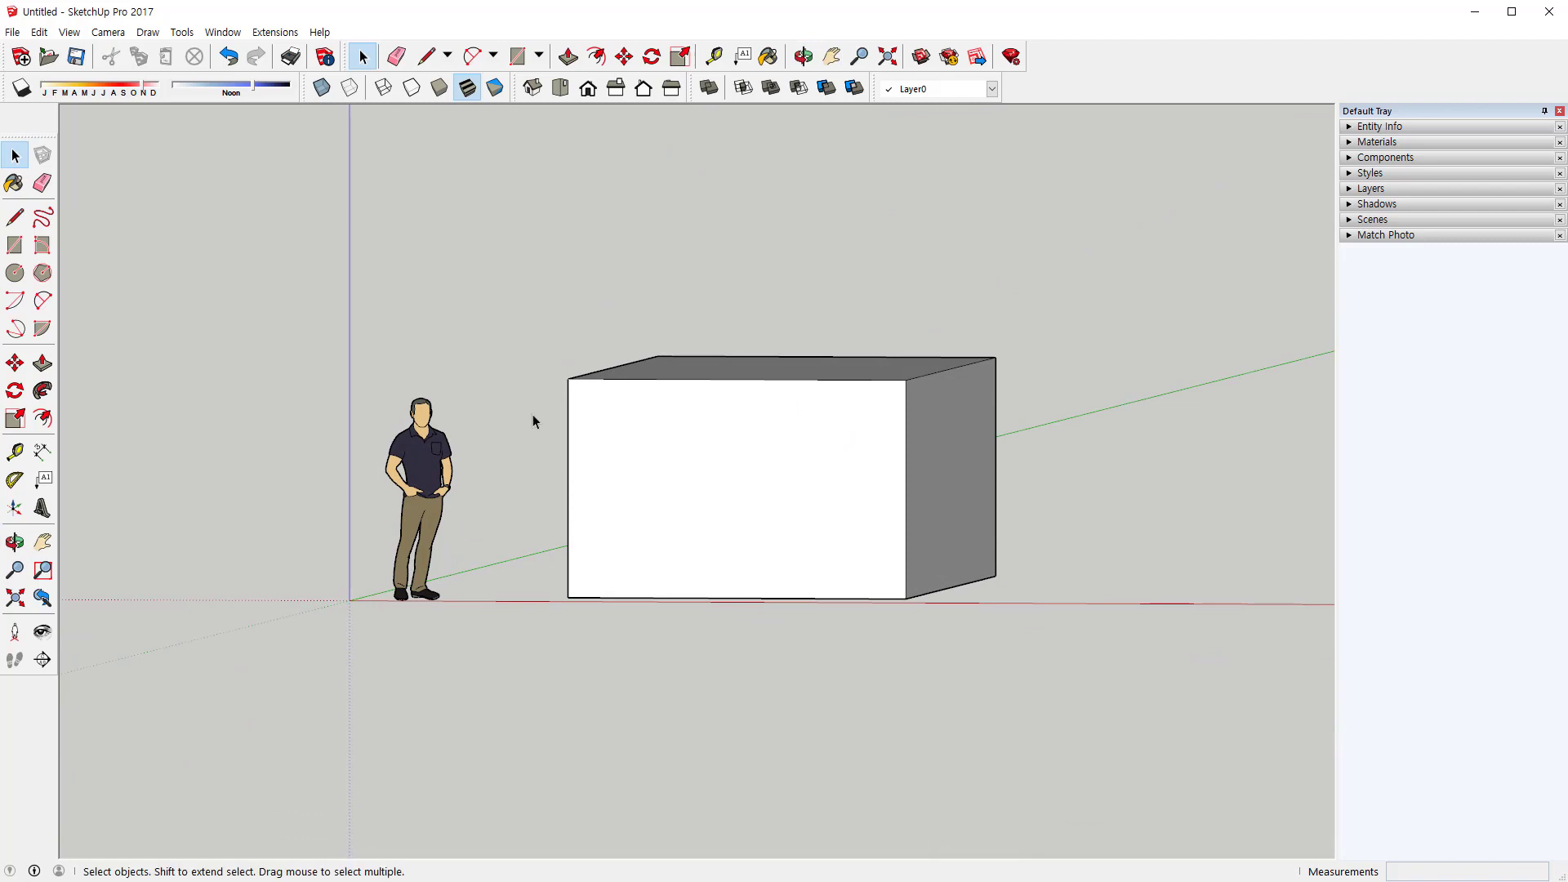
pyautogui.moveTo(849, 315); pyautogui.dragTo(819, 406, button='middle')
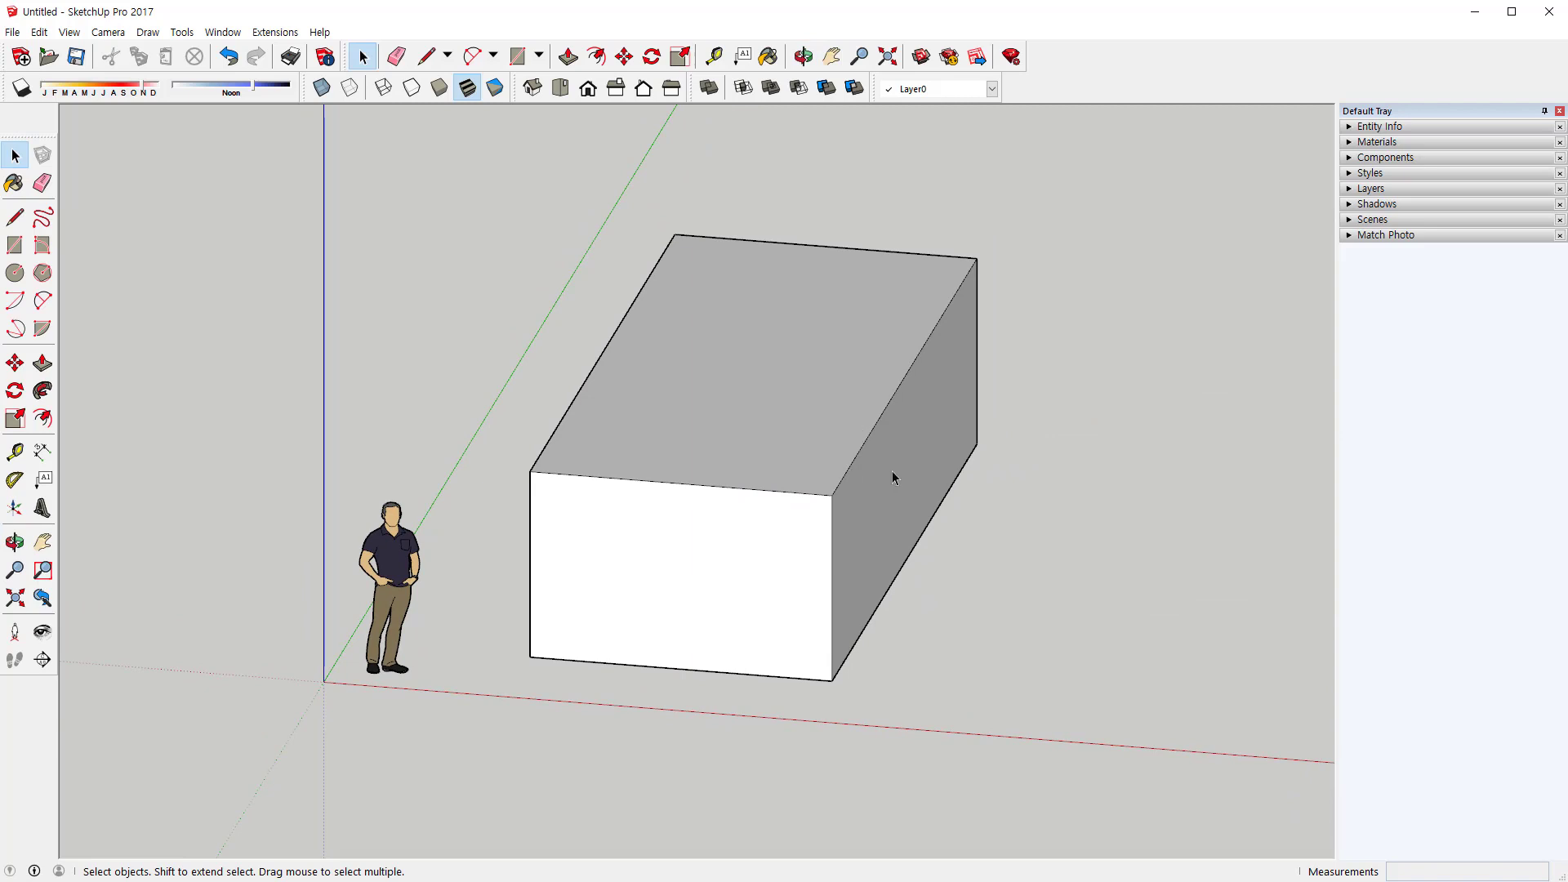
# Delete the whole box and switch to the standard top view
pyautogui.moveTo(1060, 691); pyautogui.dragTo(513, 196)
pyautogui.press('Delete')
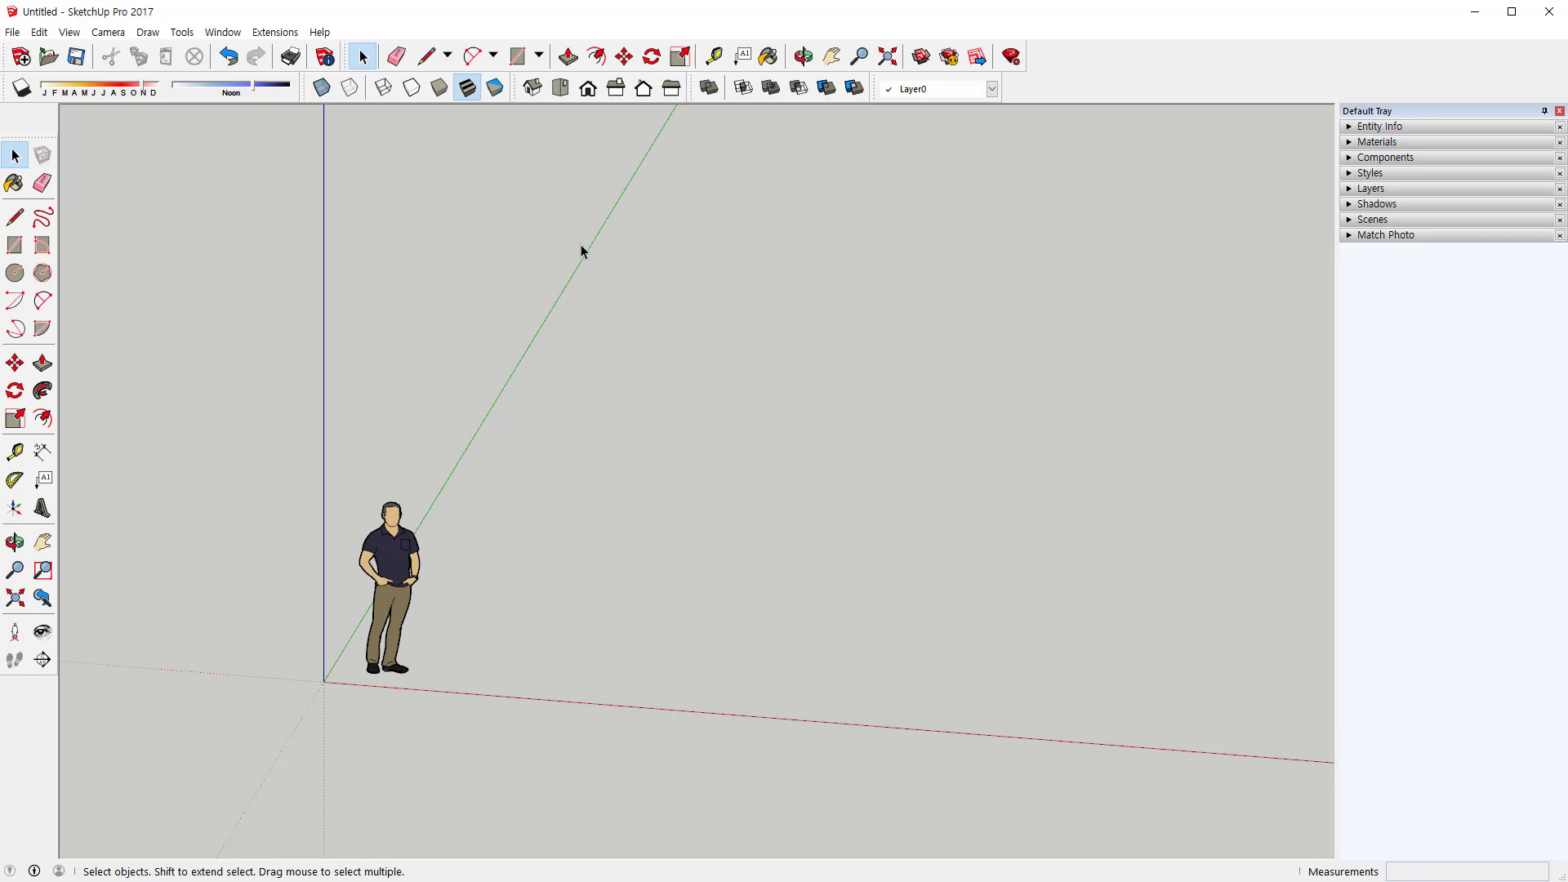
pyautogui.click(560, 88)
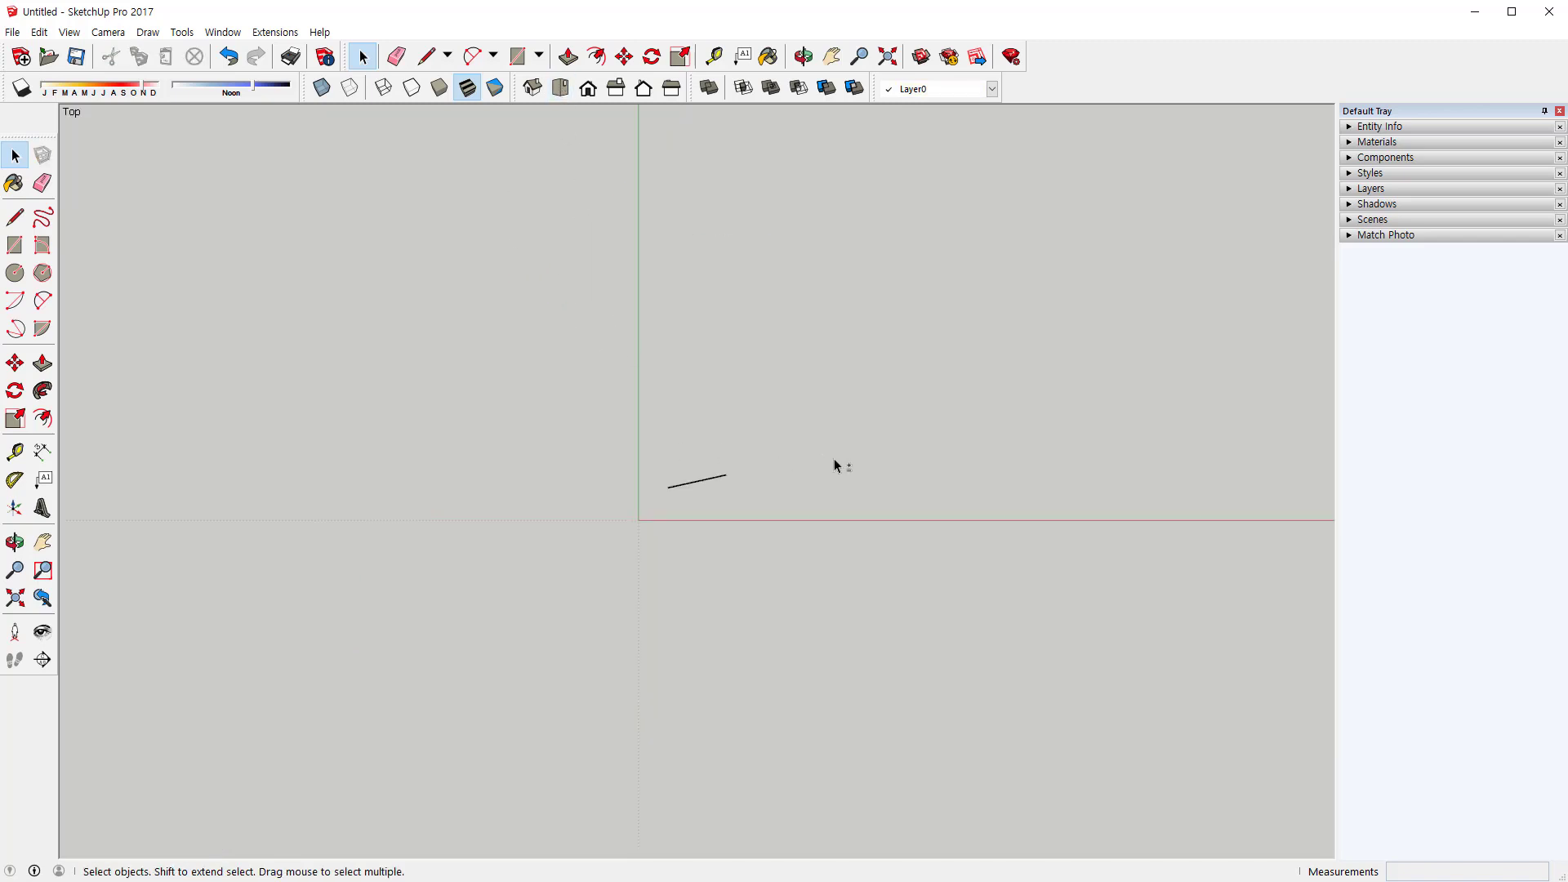
pyautogui.keyDown('shift'); pyautogui.moveTo(838, 460); pyautogui.dragTo(482, 562, button='middle'); pyautogui.keyUp('shift')
pyautogui.scroll(1, 479, 525)
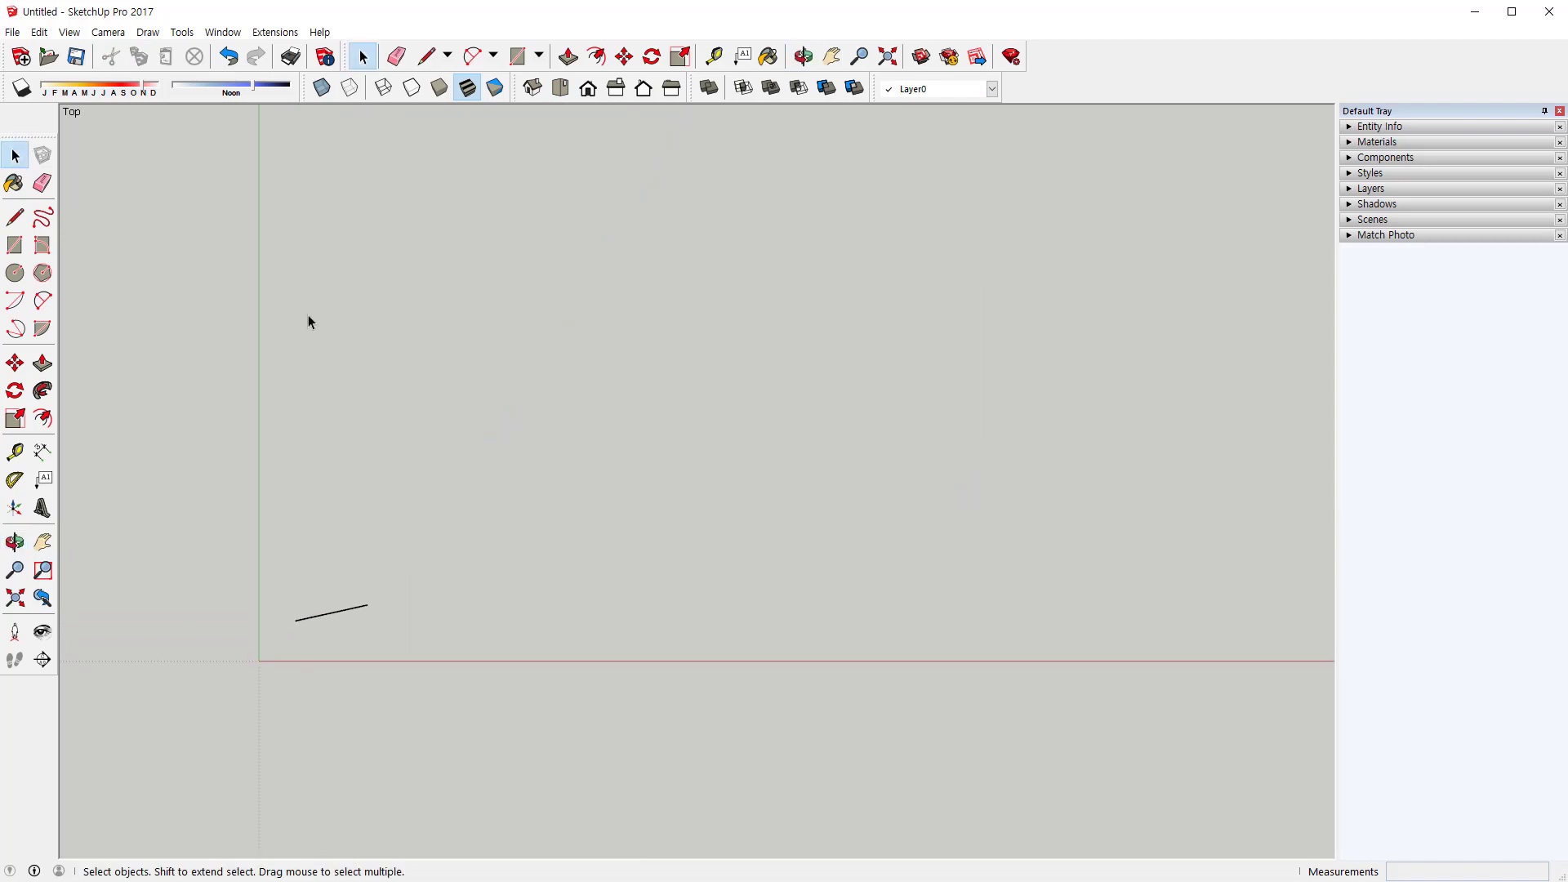
# Draw a closed 2000 mm square above and beside the figure with the Line tool, following the red and green axes
pyautogui.click(16, 217)
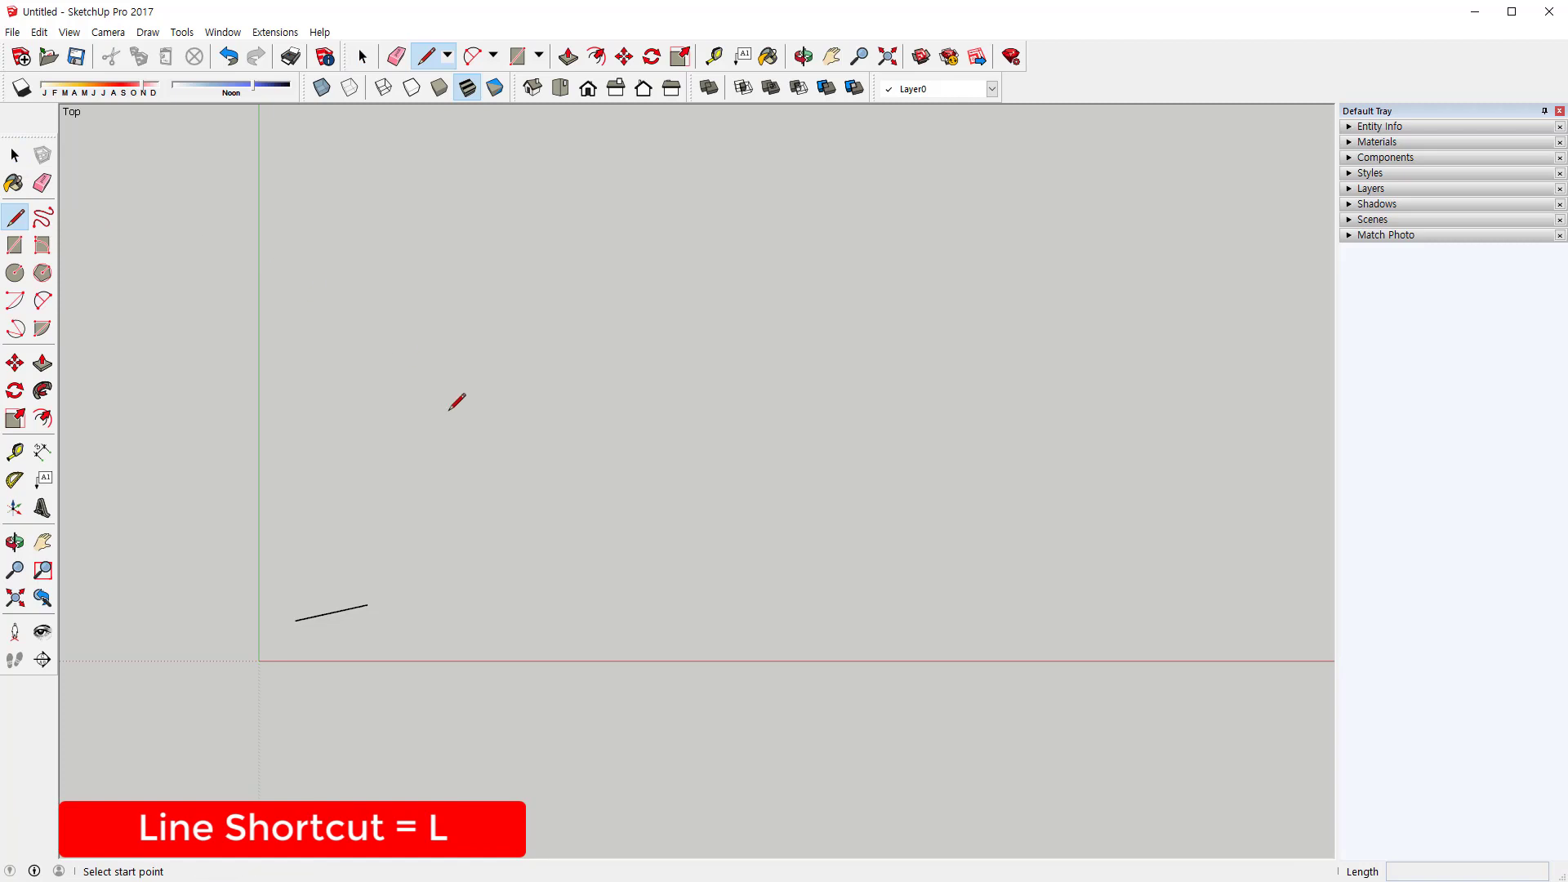
pyautogui.click(436, 507)
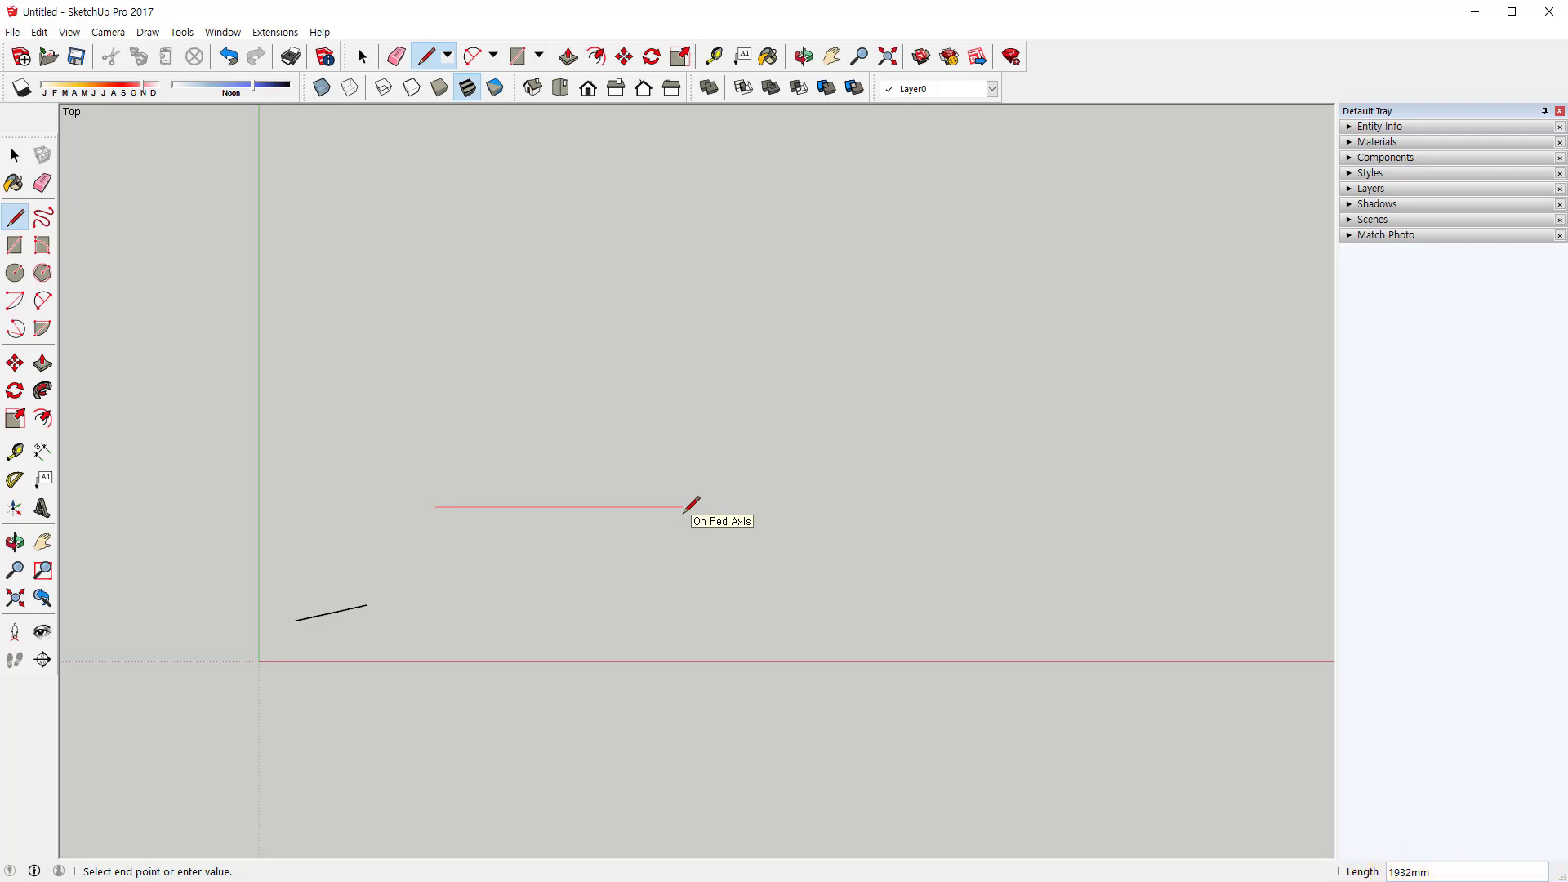
pyautogui.write('2000')
pyautogui.press('Return')
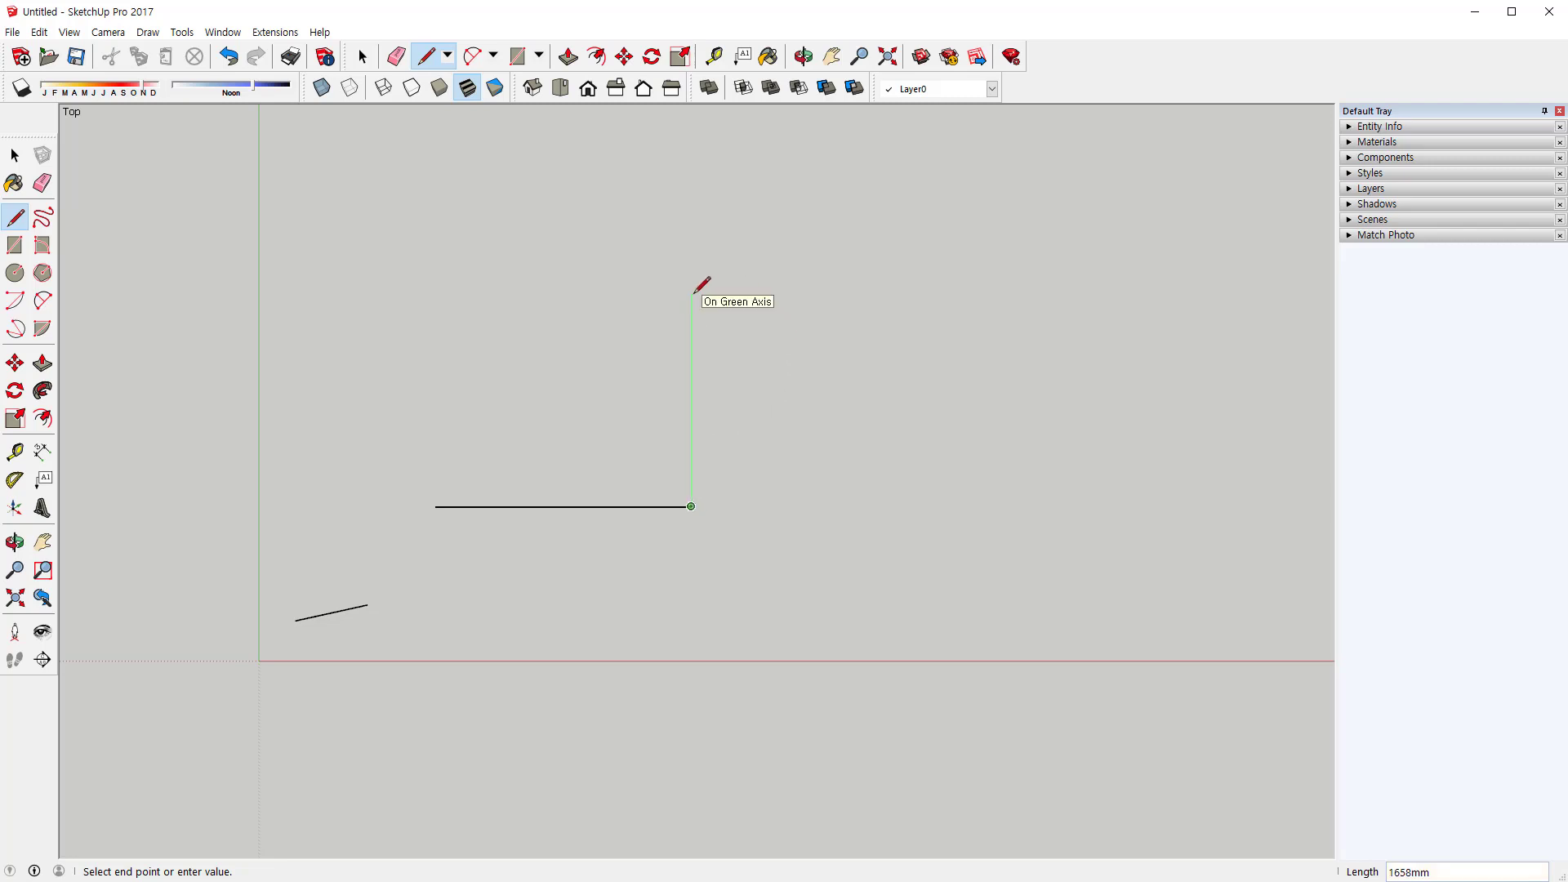
pyautogui.write('2663')
pyautogui.press('Return')
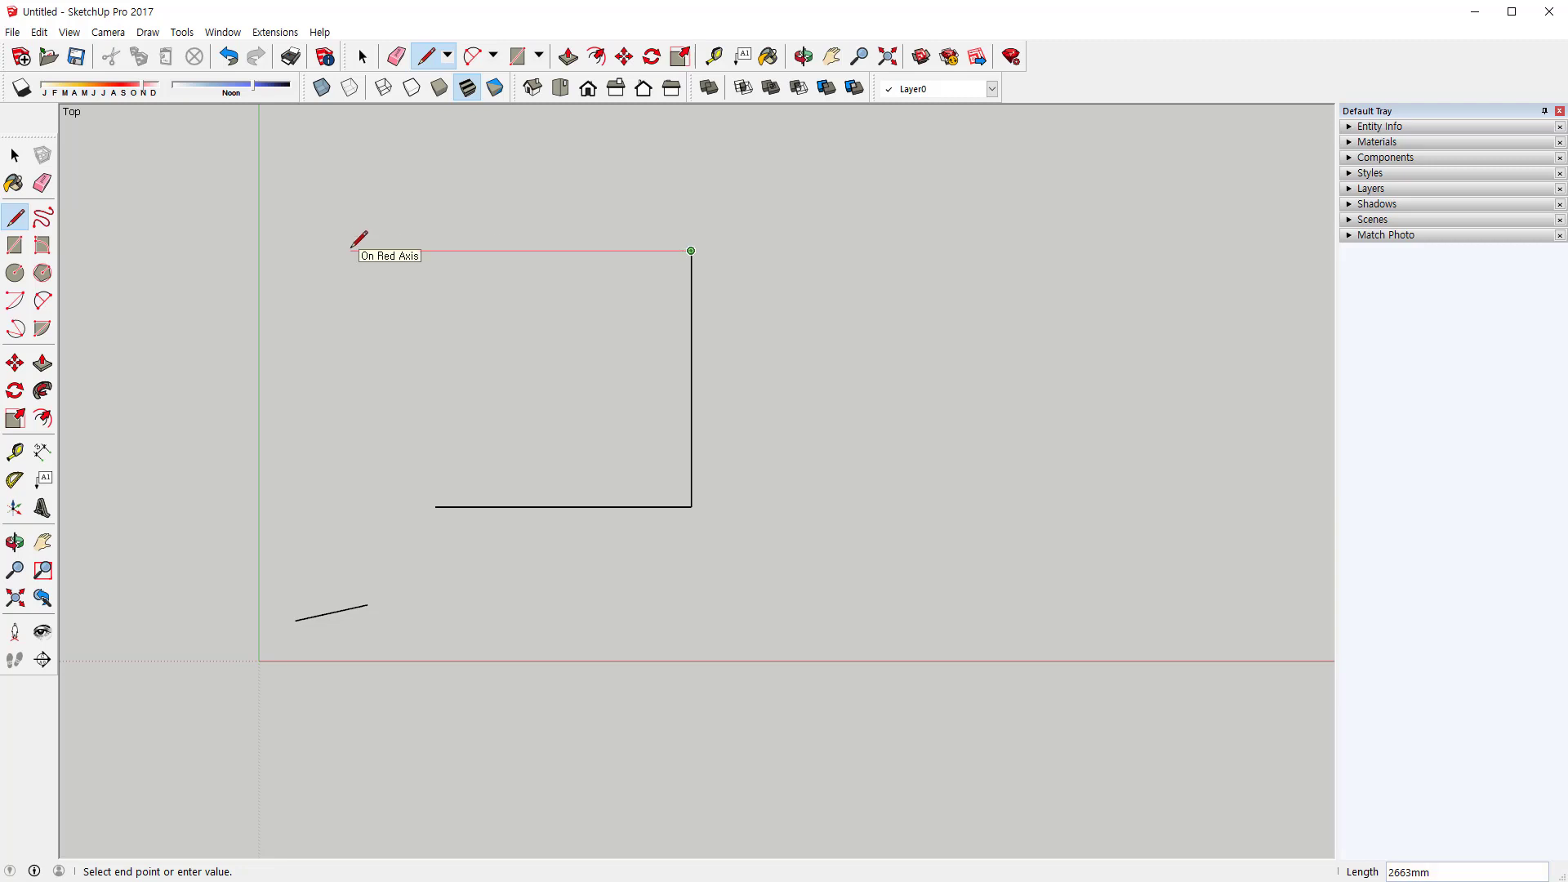
pyautogui.write('2000')
pyautogui.press('Return')
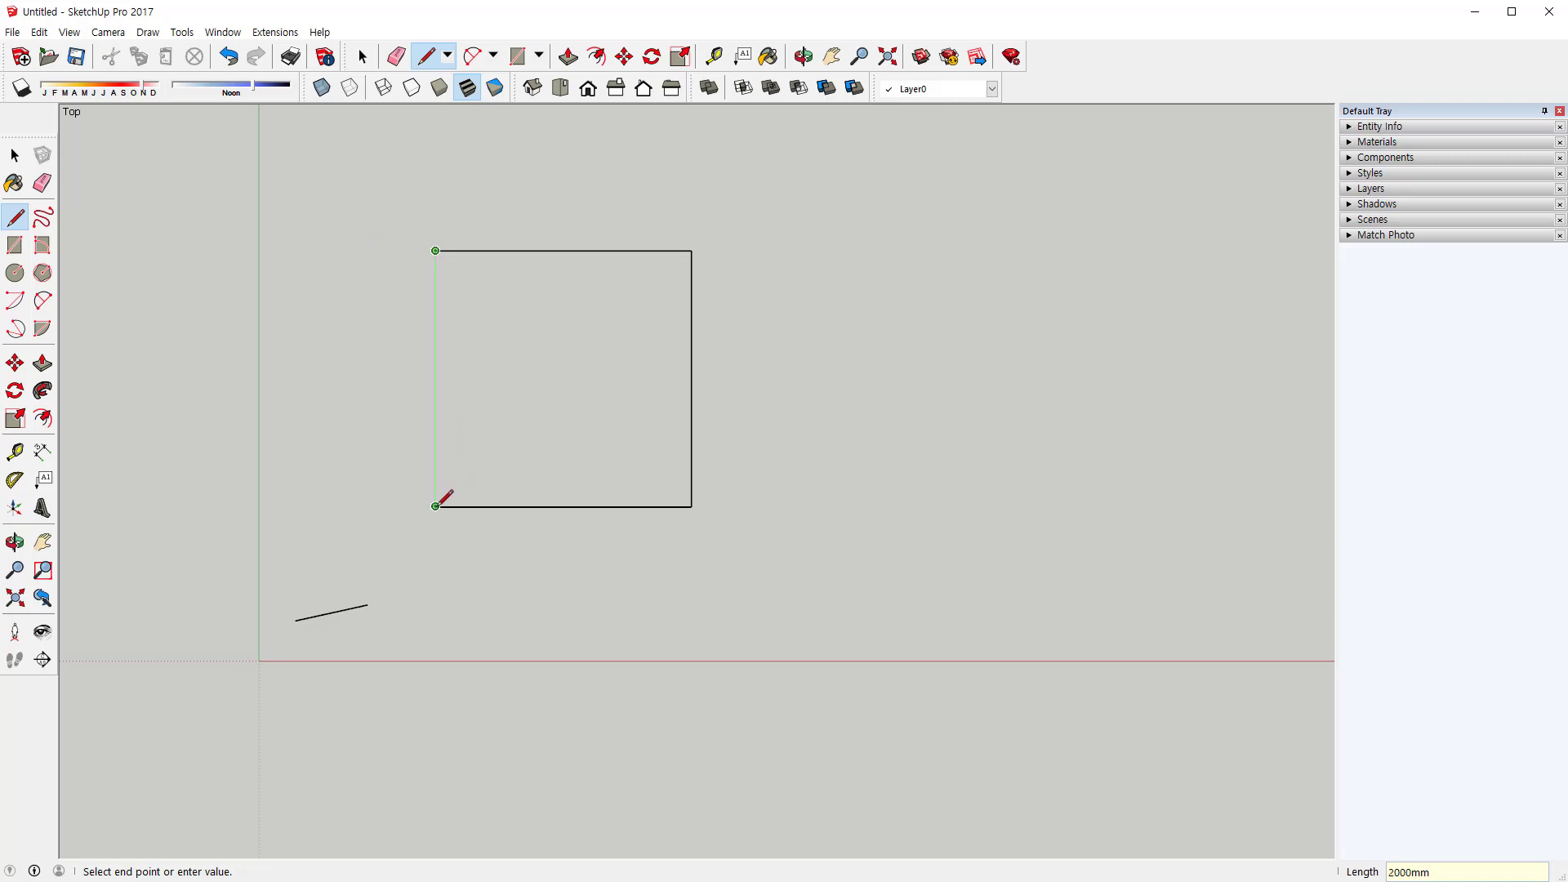
pyautogui.click(436, 506)
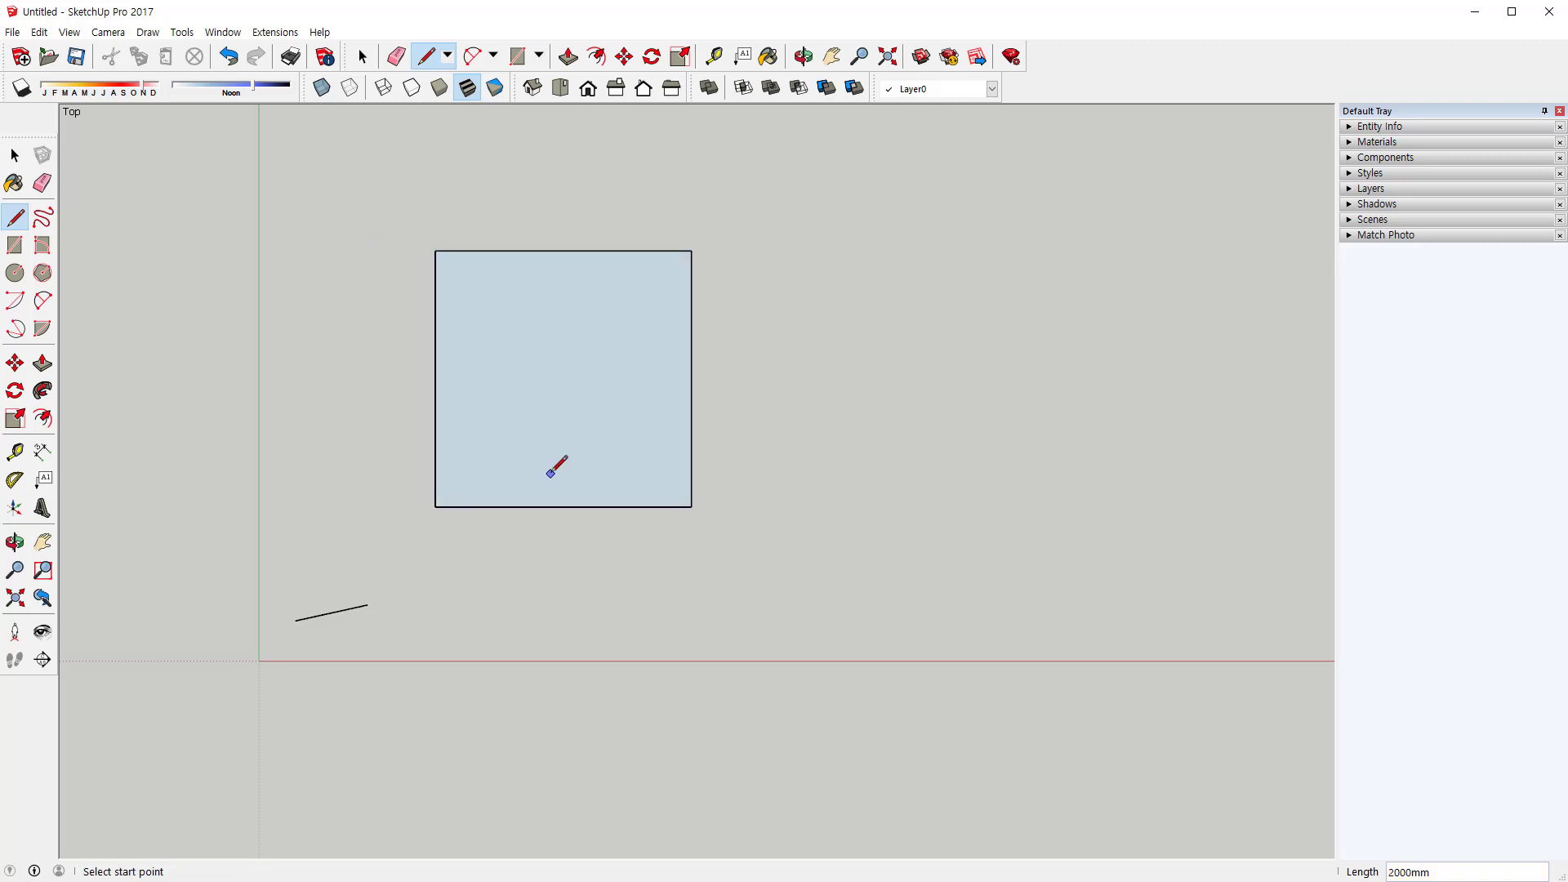
pyautogui.press('space')
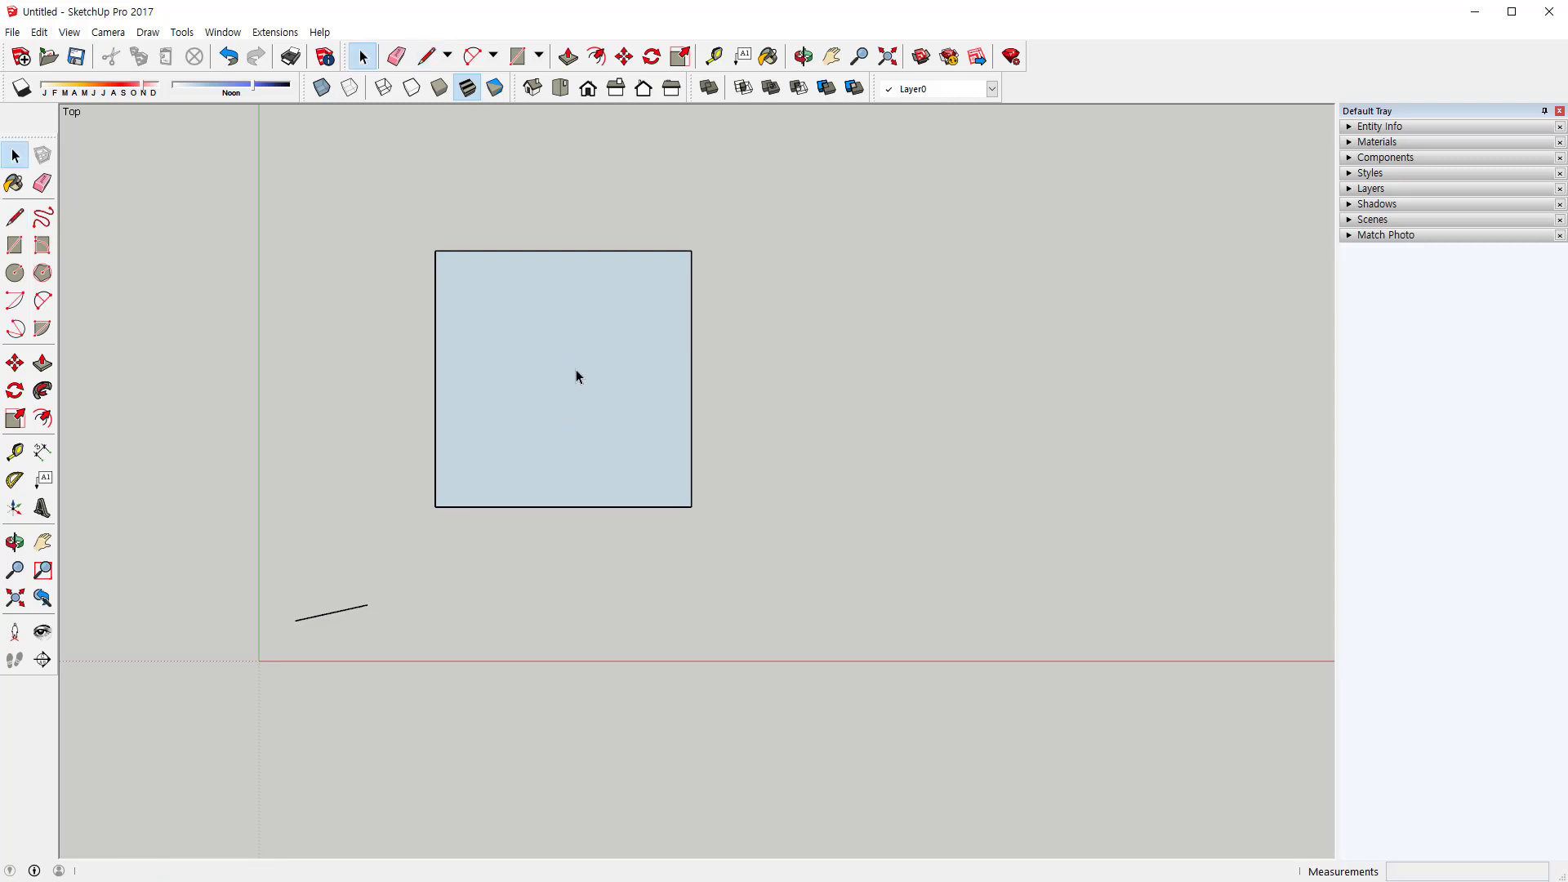
# Start a line beside the square, level with its lower edge, and lock its direction in turn to the red, green and blue axes
pyautogui.keyDown('shift'); pyautogui.moveTo(739, 424); pyautogui.dragTo(535, 425, button='middle'); pyautogui.keyUp('shift')
pyautogui.scroll(-1, 581, 420)
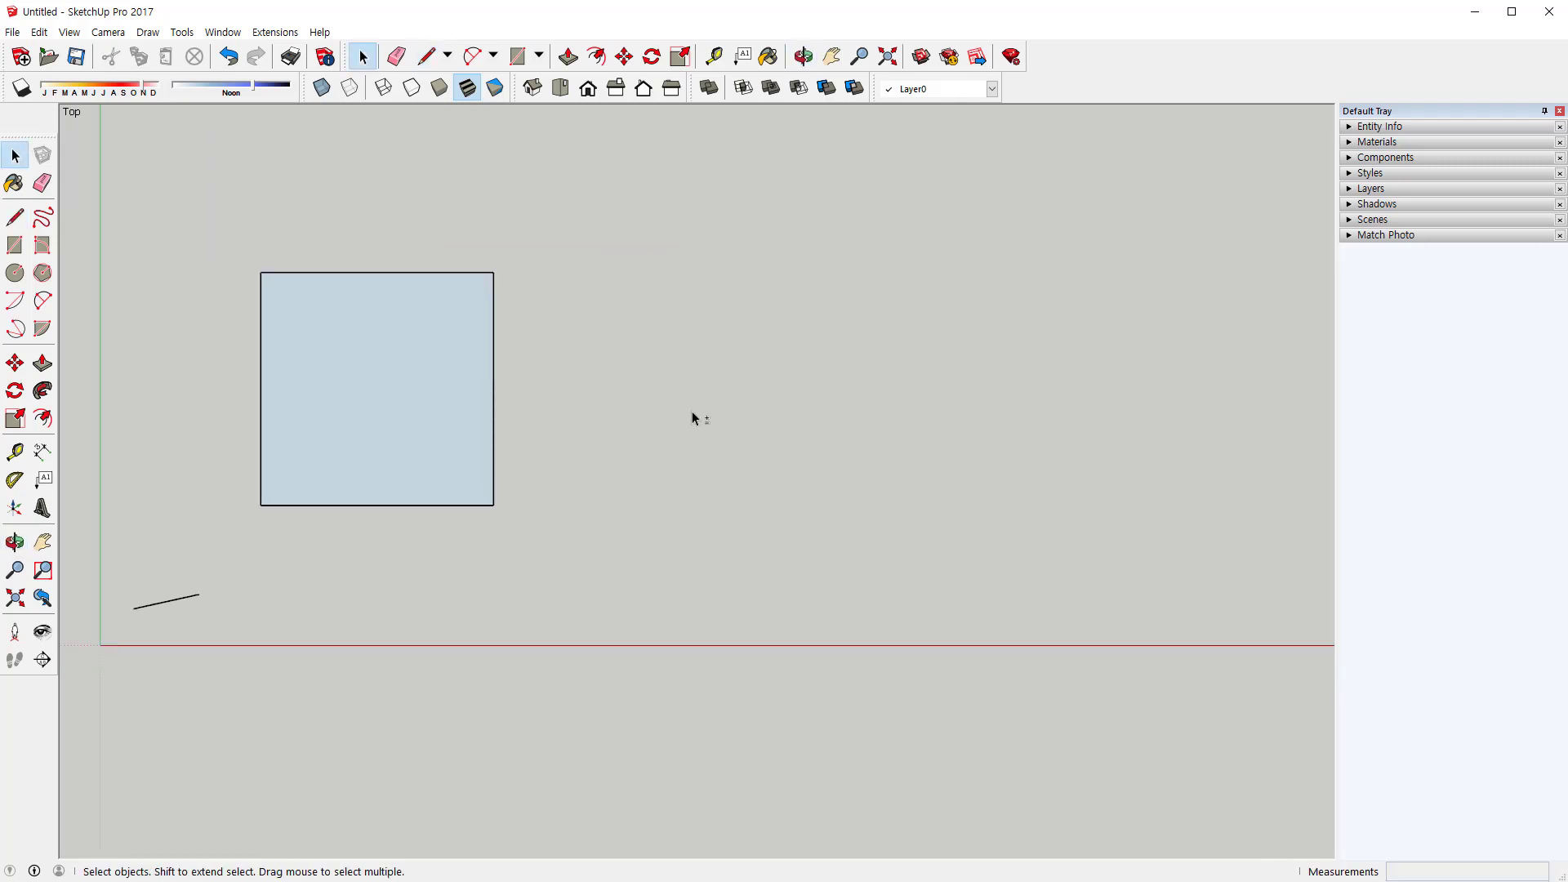
pyautogui.keyDown('shift'); pyautogui.moveTo(694, 416); pyautogui.dragTo(627, 441, button='middle'); pyautogui.keyUp('shift')
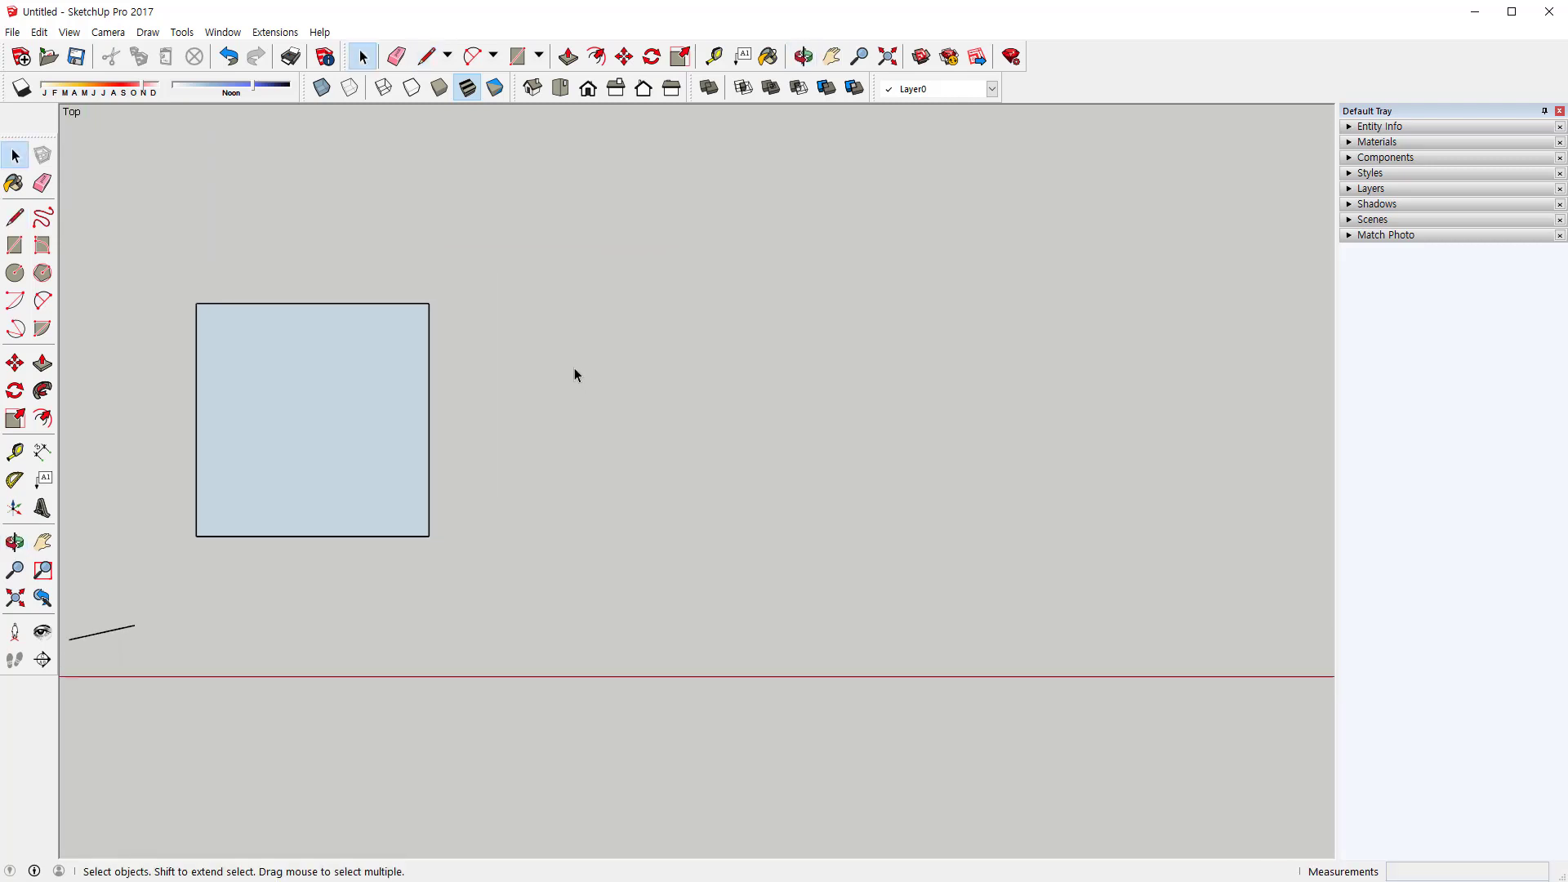
pyautogui.click(15, 216)
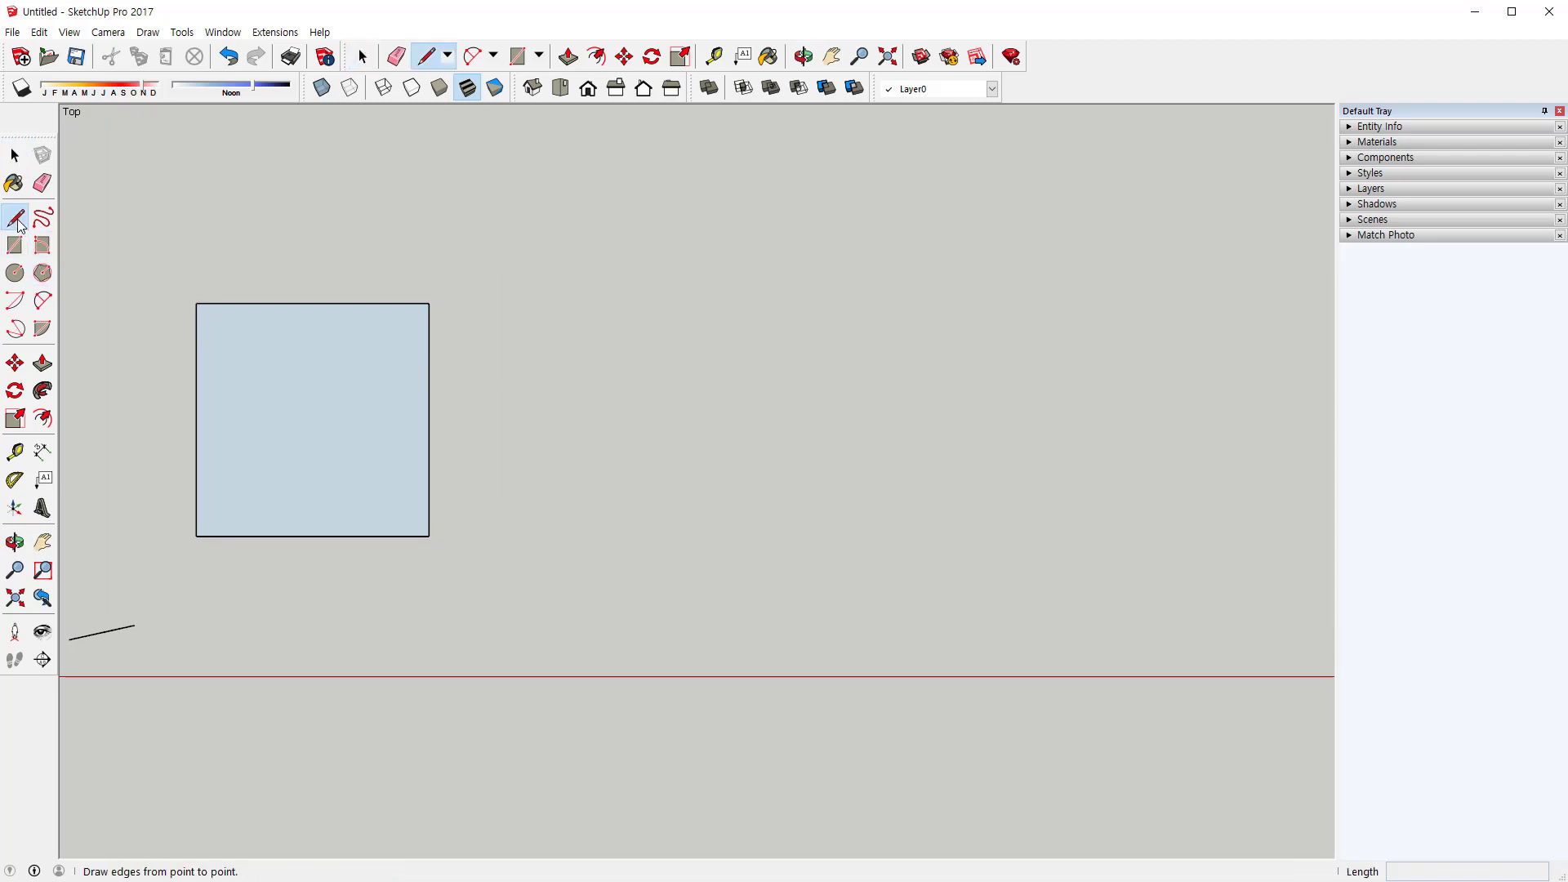
pyautogui.click(615, 537)
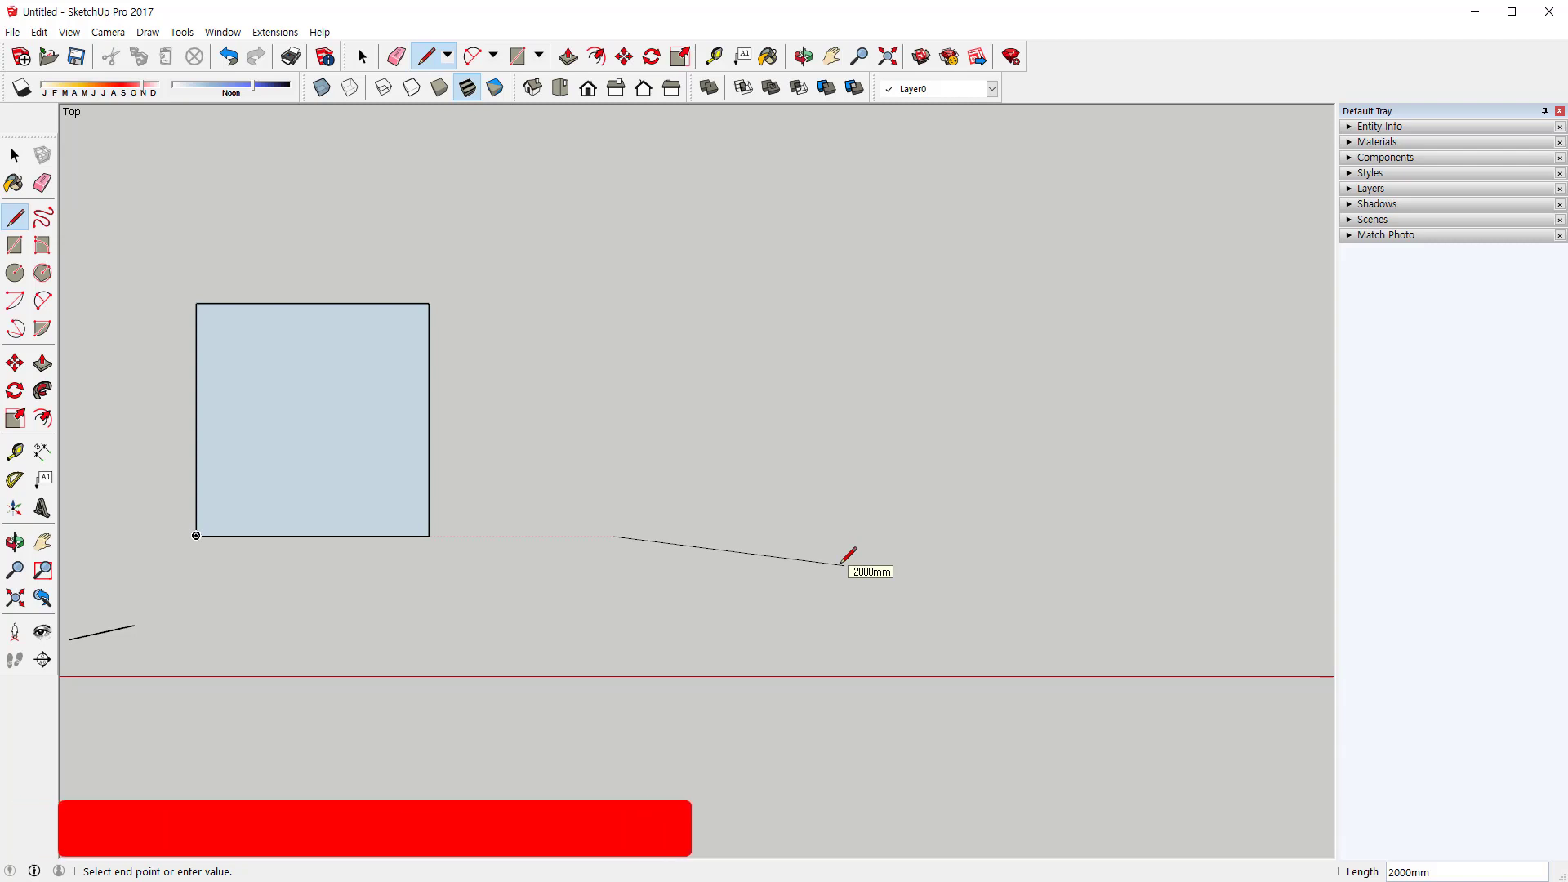
pyautogui.press('Right')
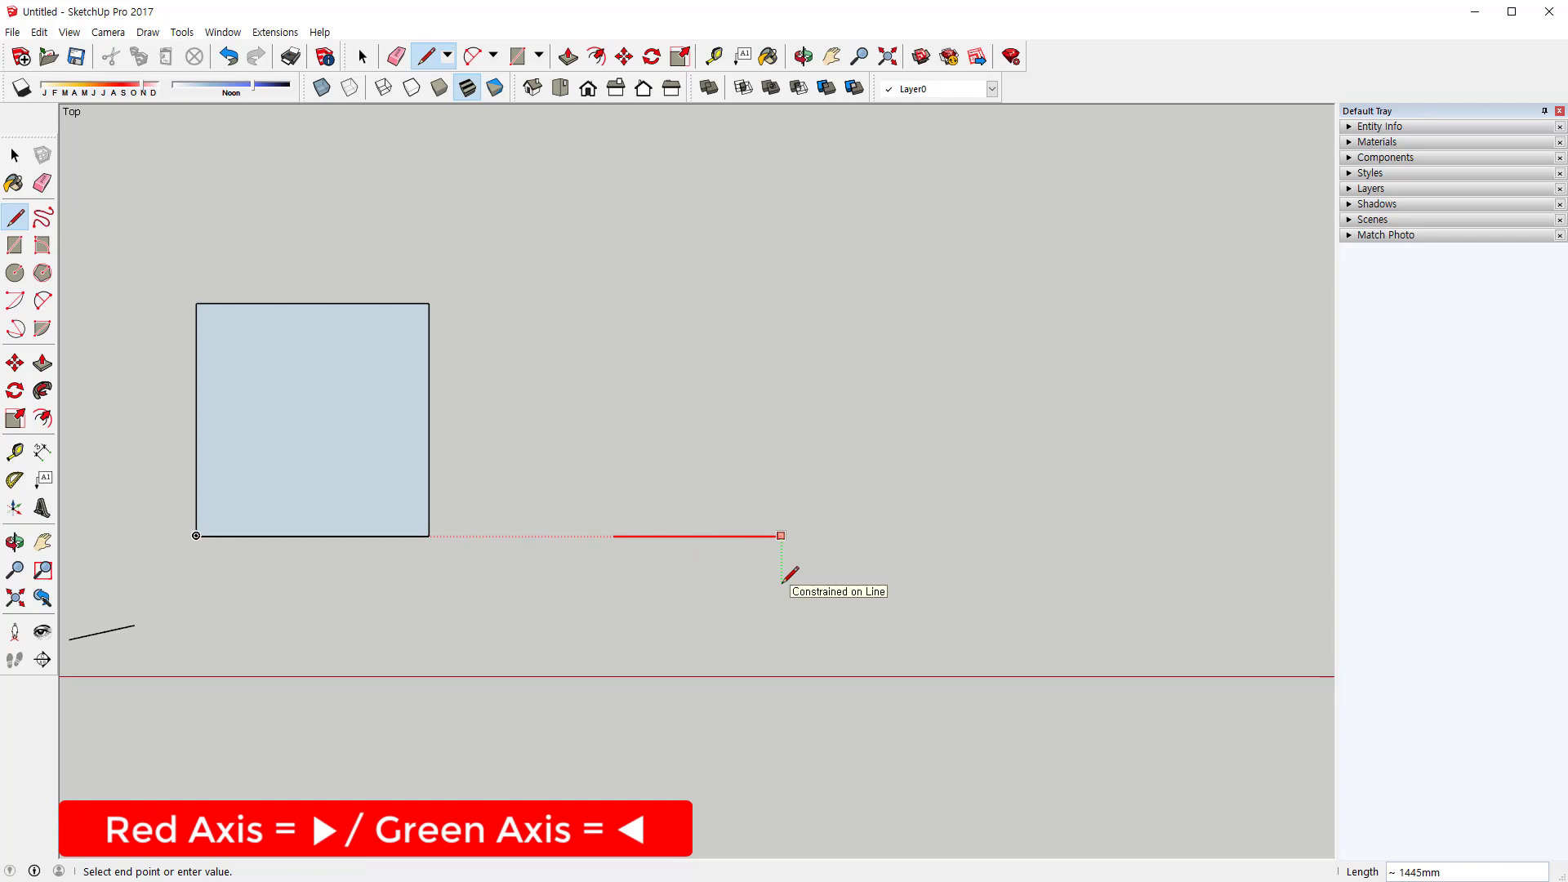
pyautogui.press('Left')
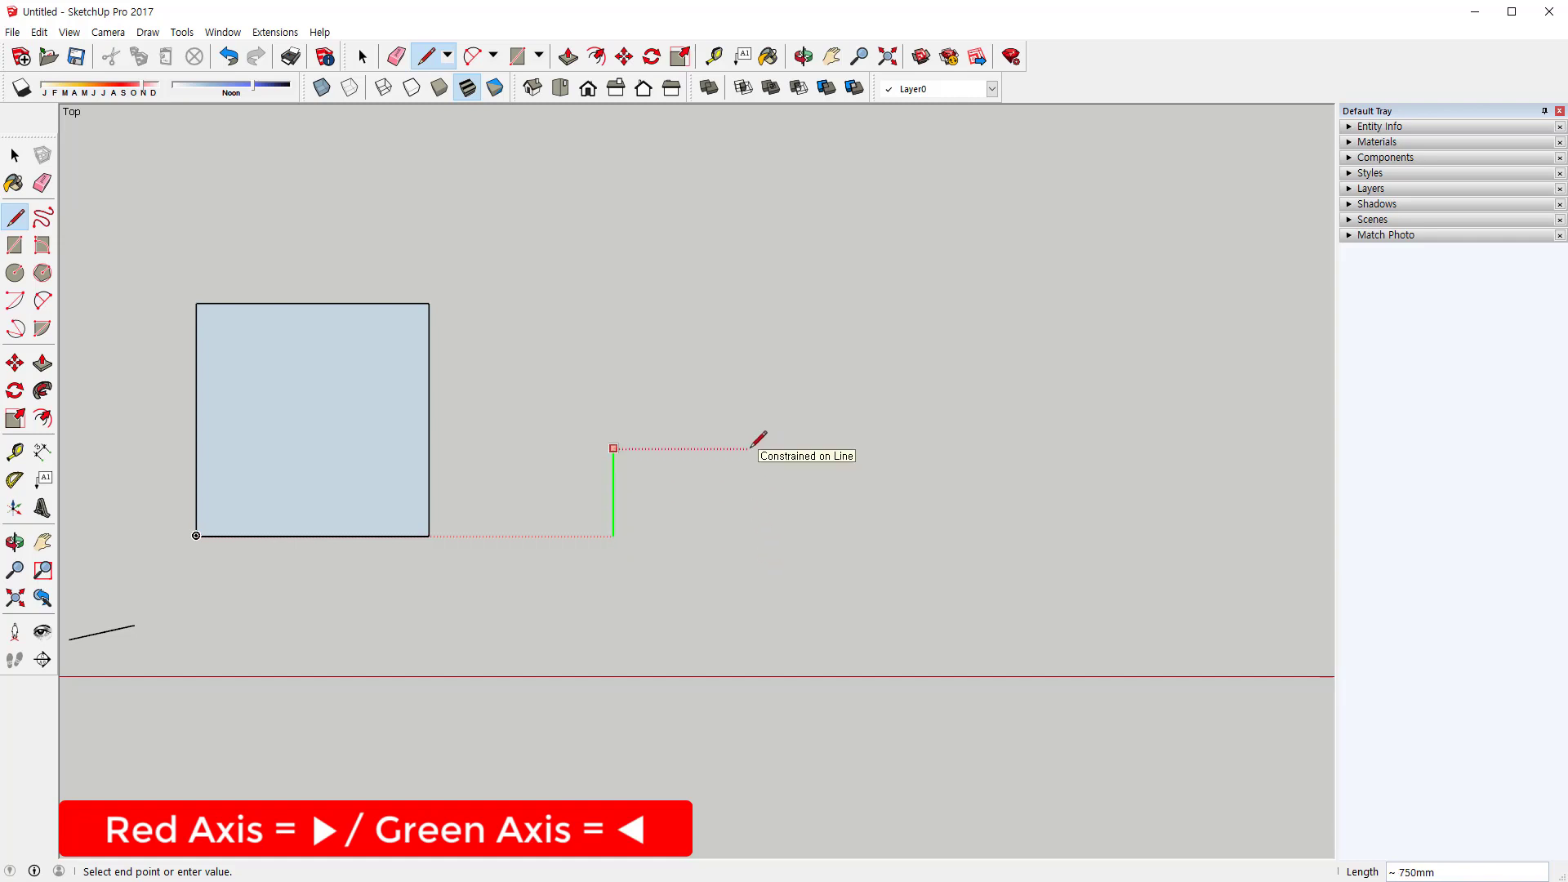
pyautogui.moveTo(738, 589); pyautogui.dragTo(648, 364, button='middle')
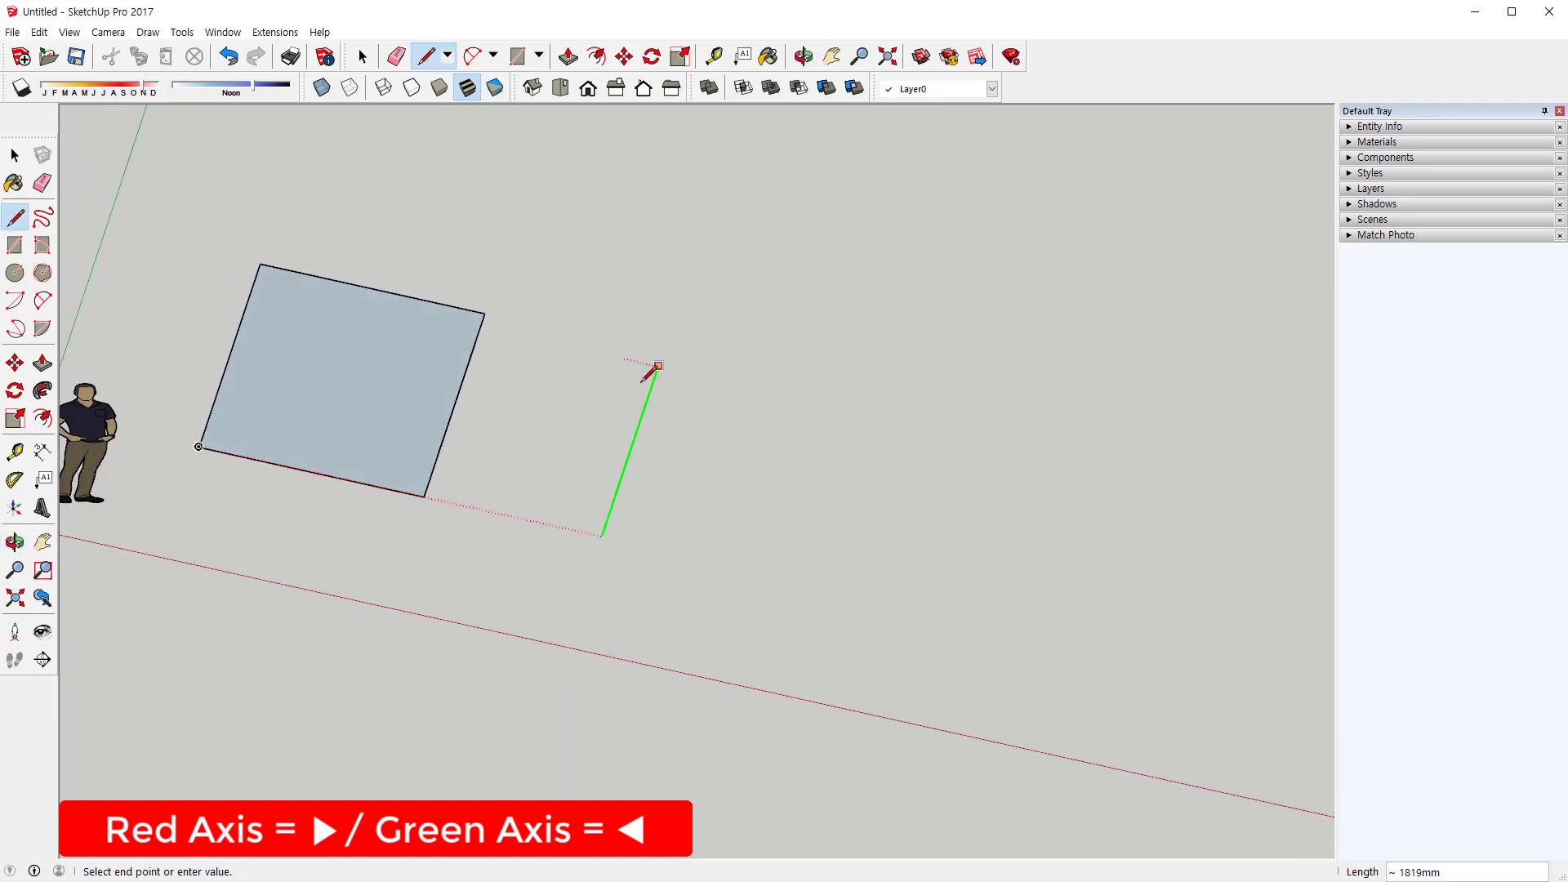
pyautogui.moveTo(721, 427); pyautogui.dragTo(816, 477, button='middle')
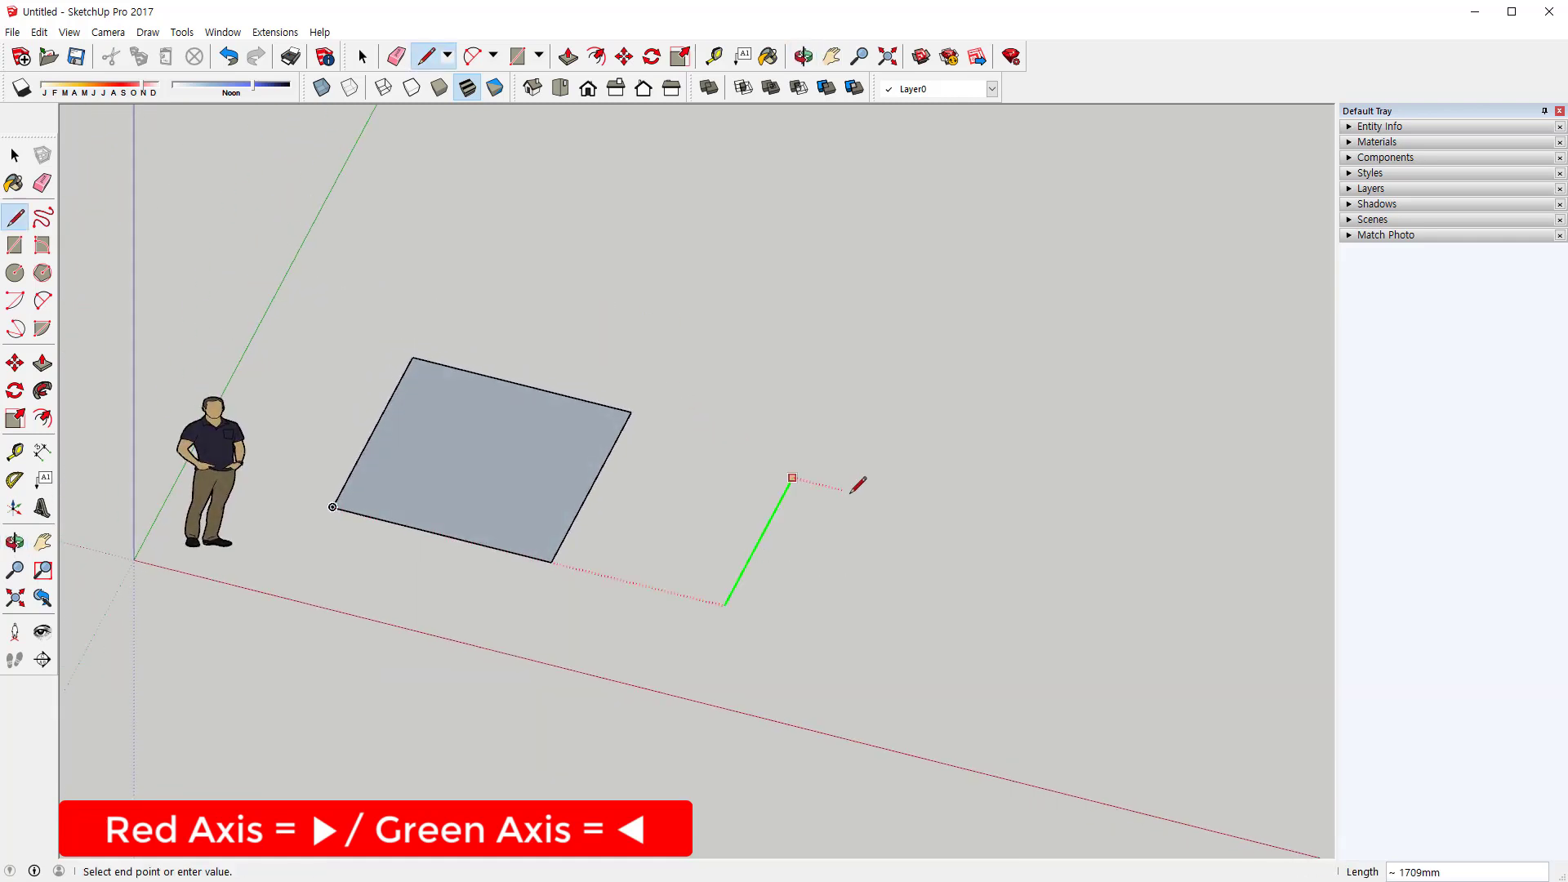
pyautogui.press('Up')
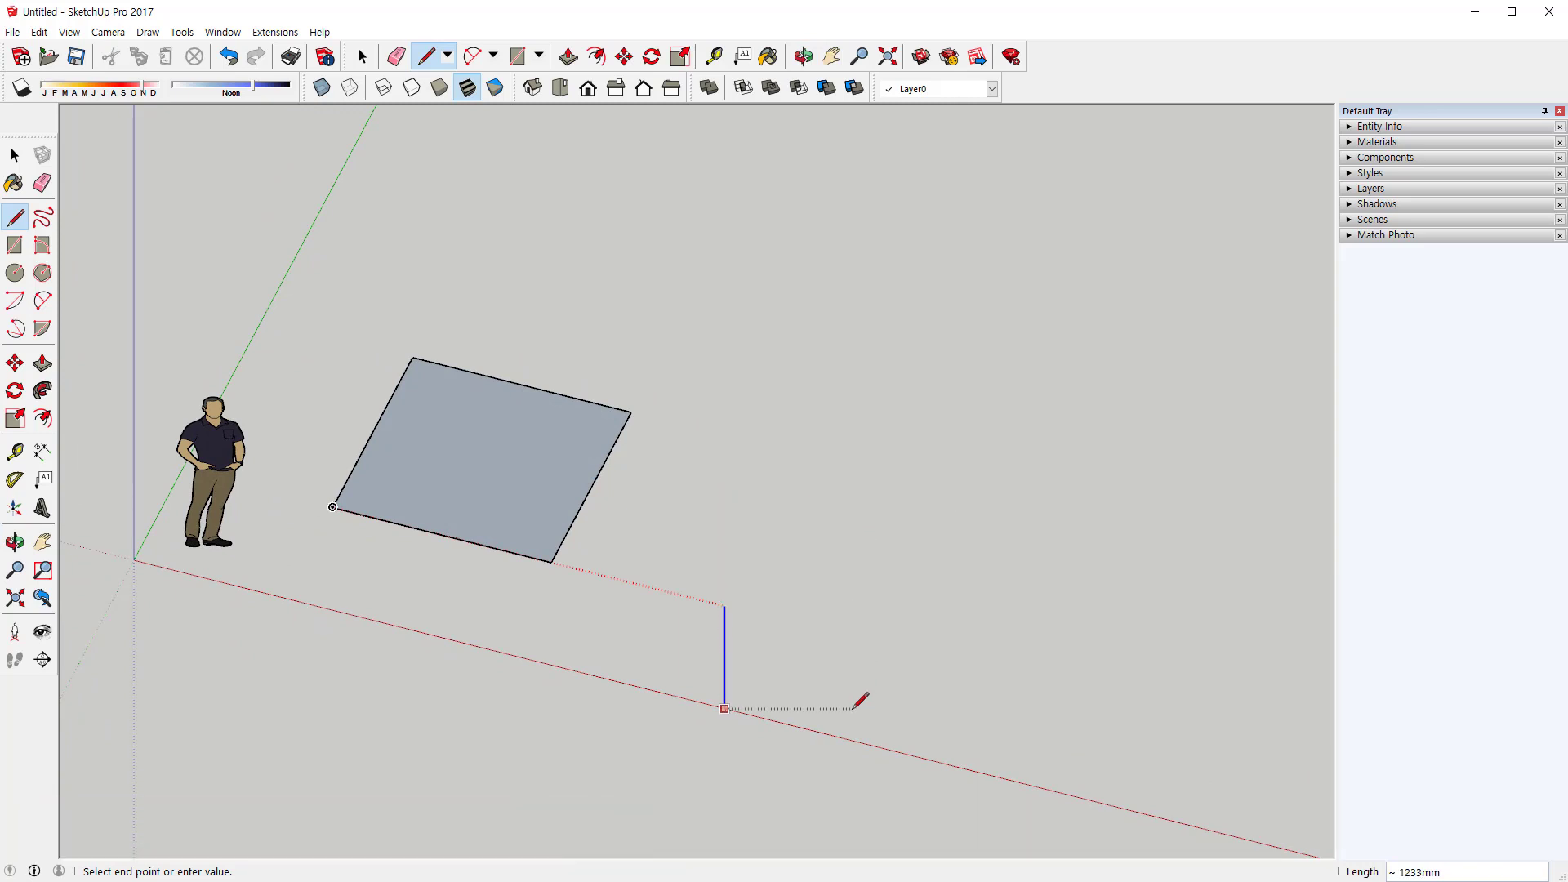
# In the standard top view, complete a closed 2000 mm square from that start point with edges locked to the red and green axes
pyautogui.click(560, 90)
pyautogui.keyDown('shift'); pyautogui.moveTo(1165, 560); pyautogui.dragTo(742, 596, button='middle'); pyautogui.keyUp('shift')
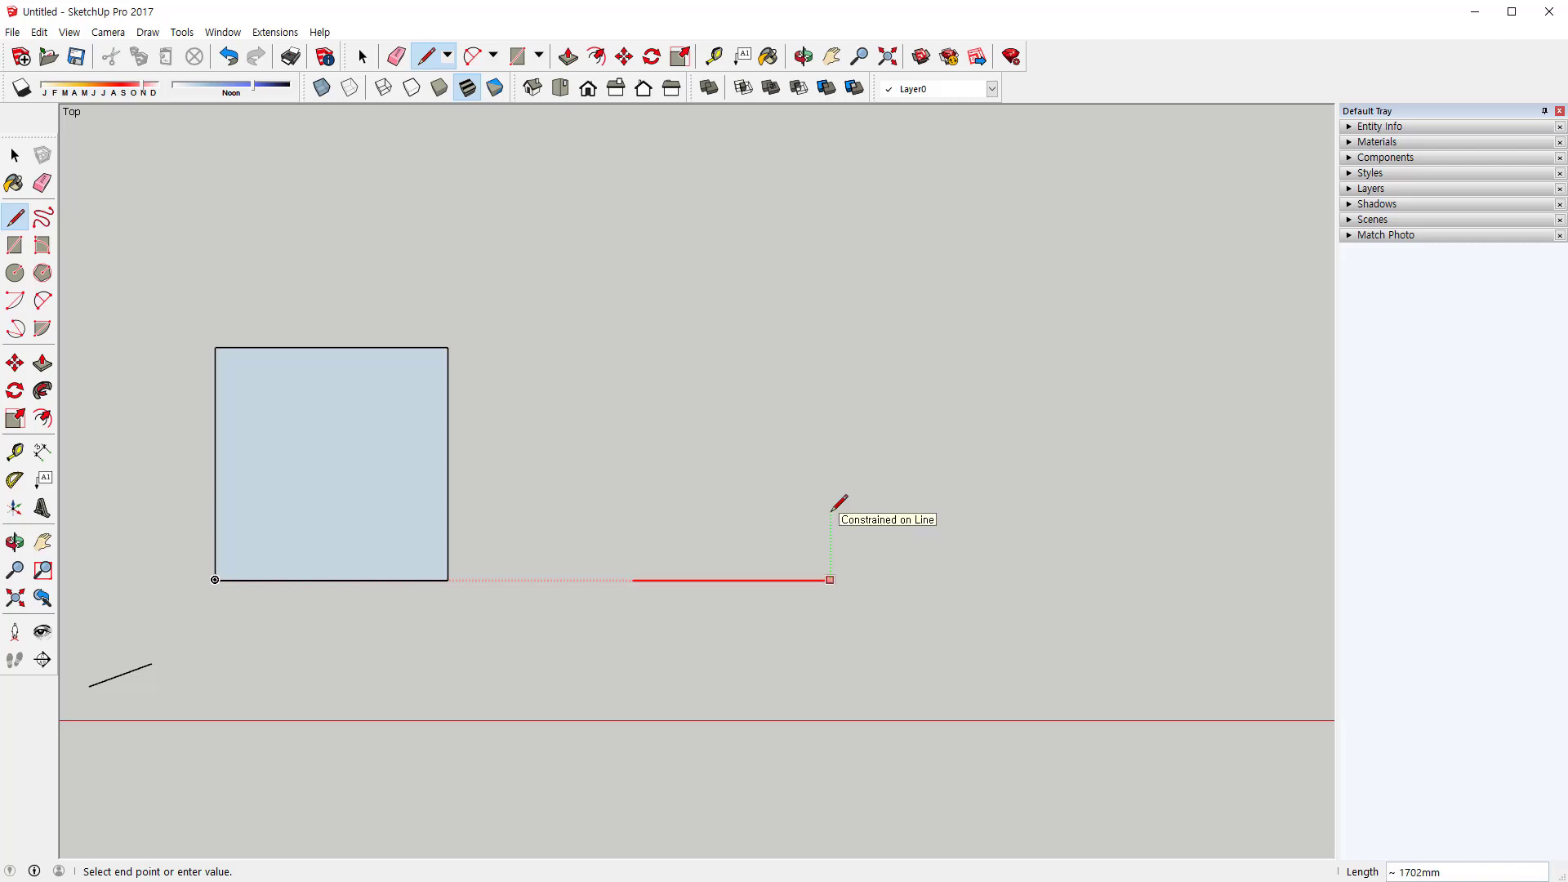
pyautogui.write('2000')
pyautogui.press('Return')
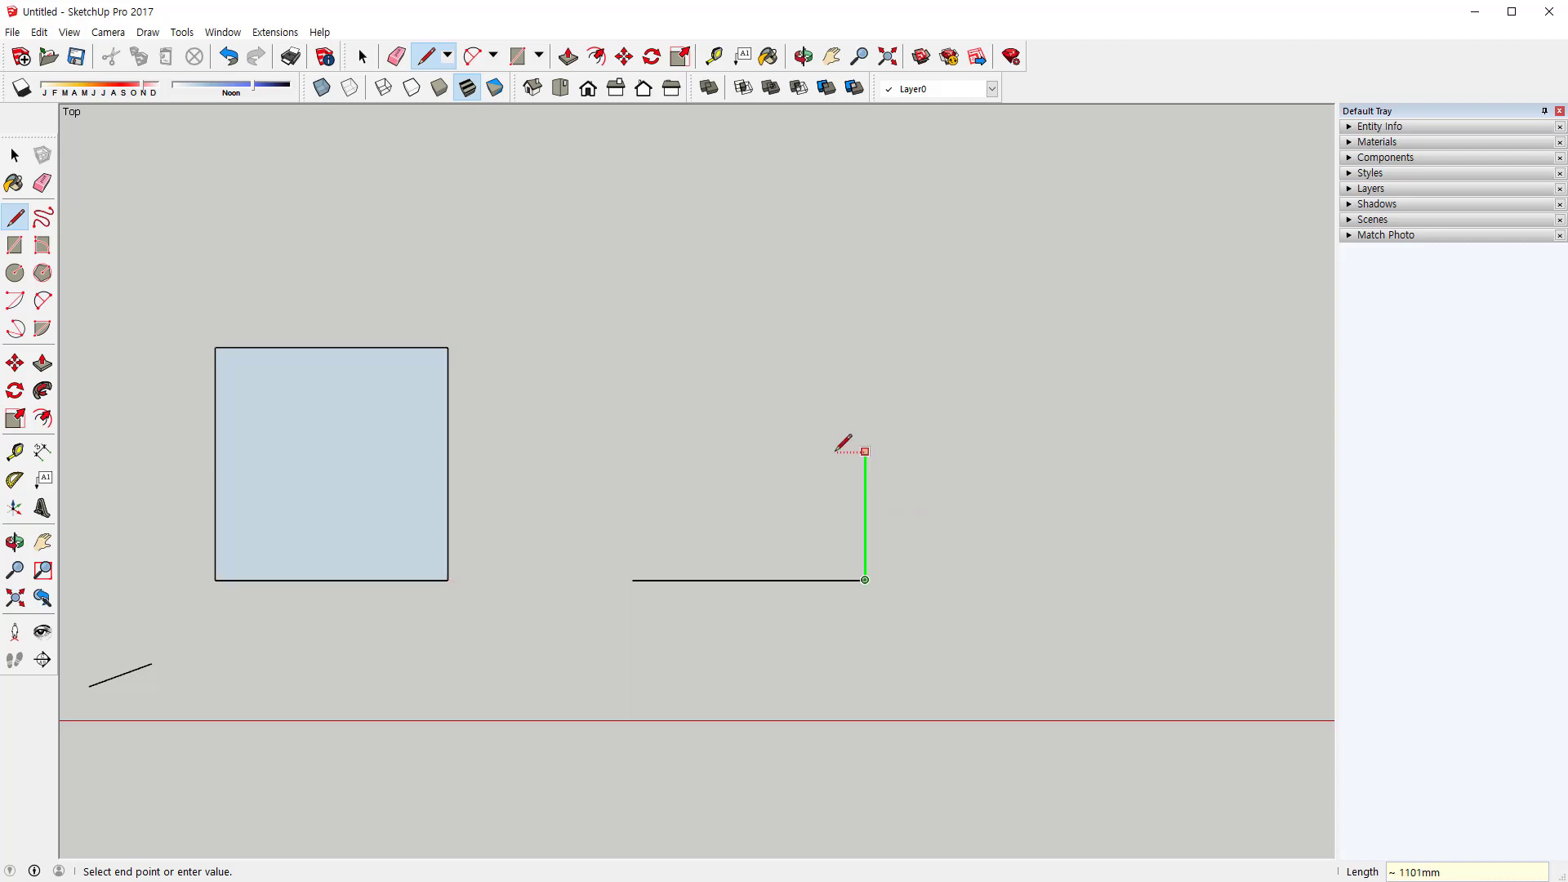
pyautogui.write('20')
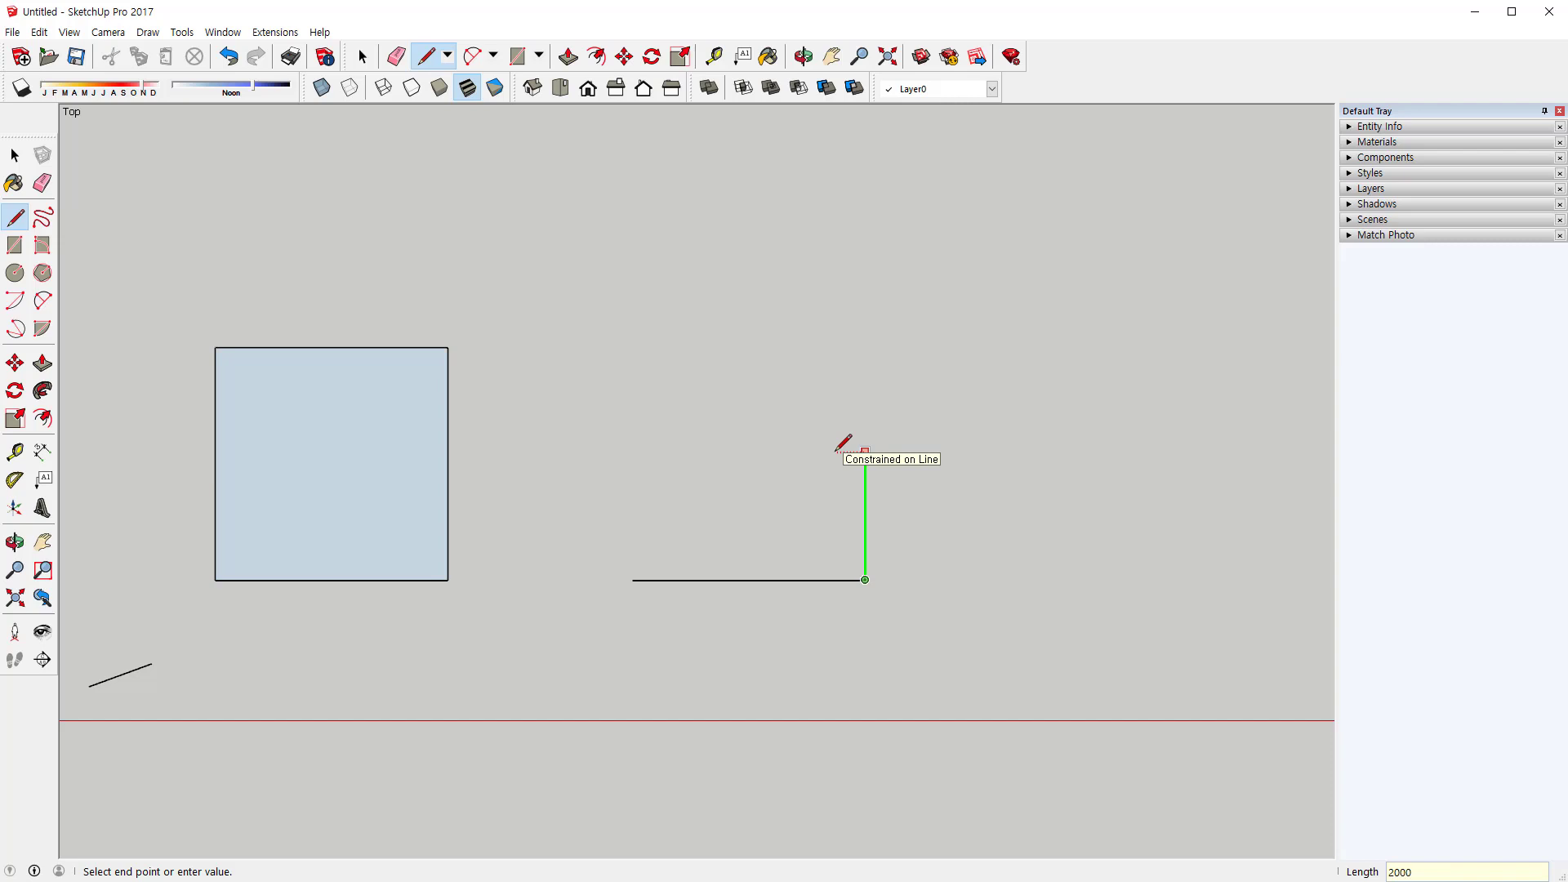
pyautogui.write('00')
pyautogui.press('Return')
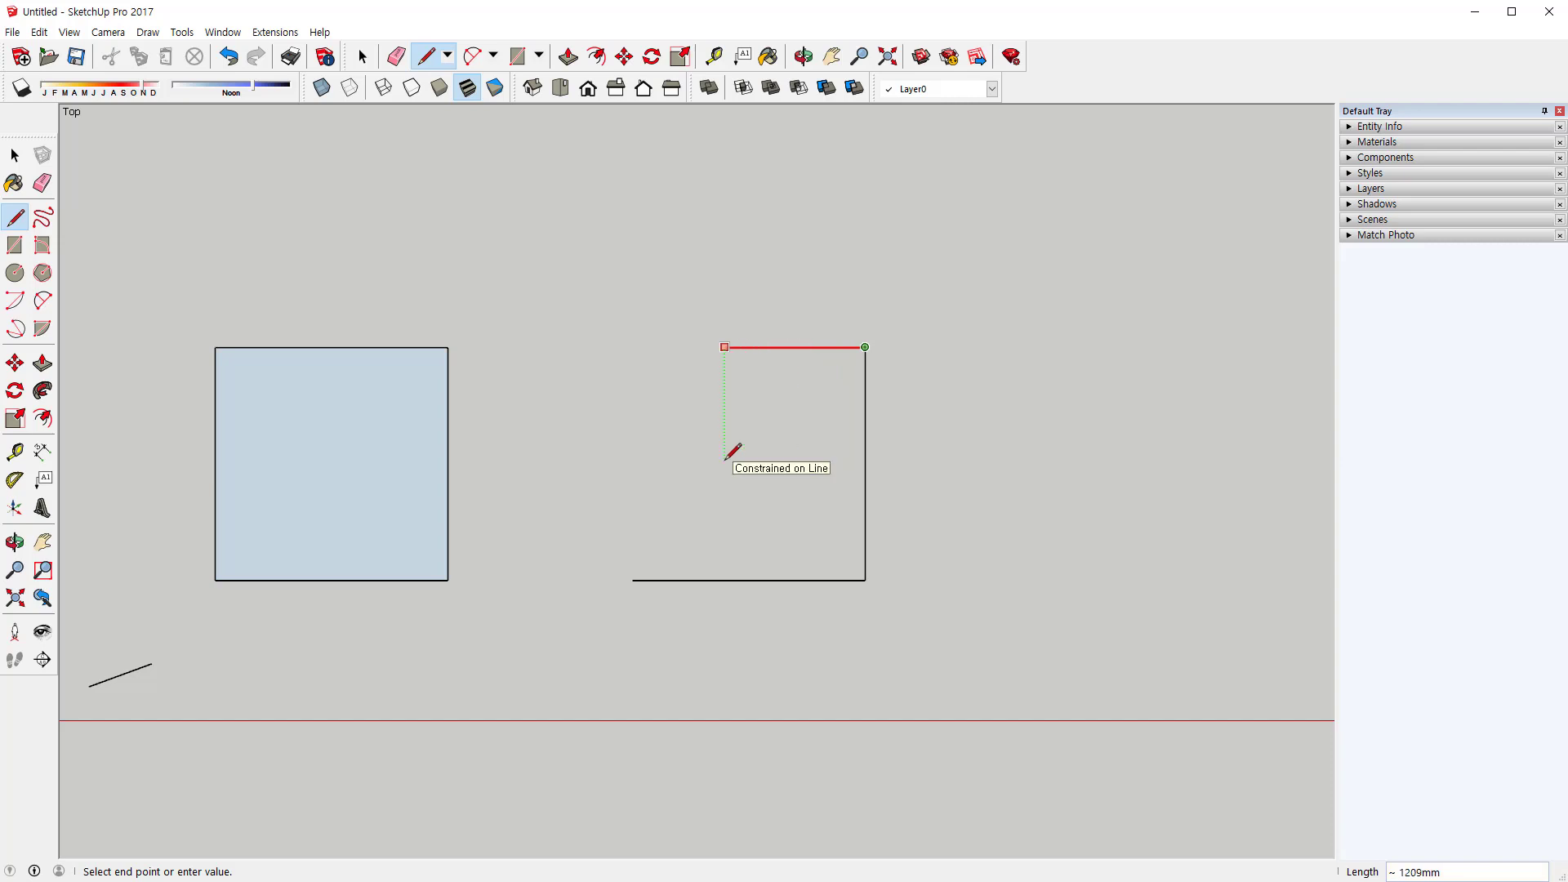
pyautogui.write('2000')
pyautogui.press('Return')
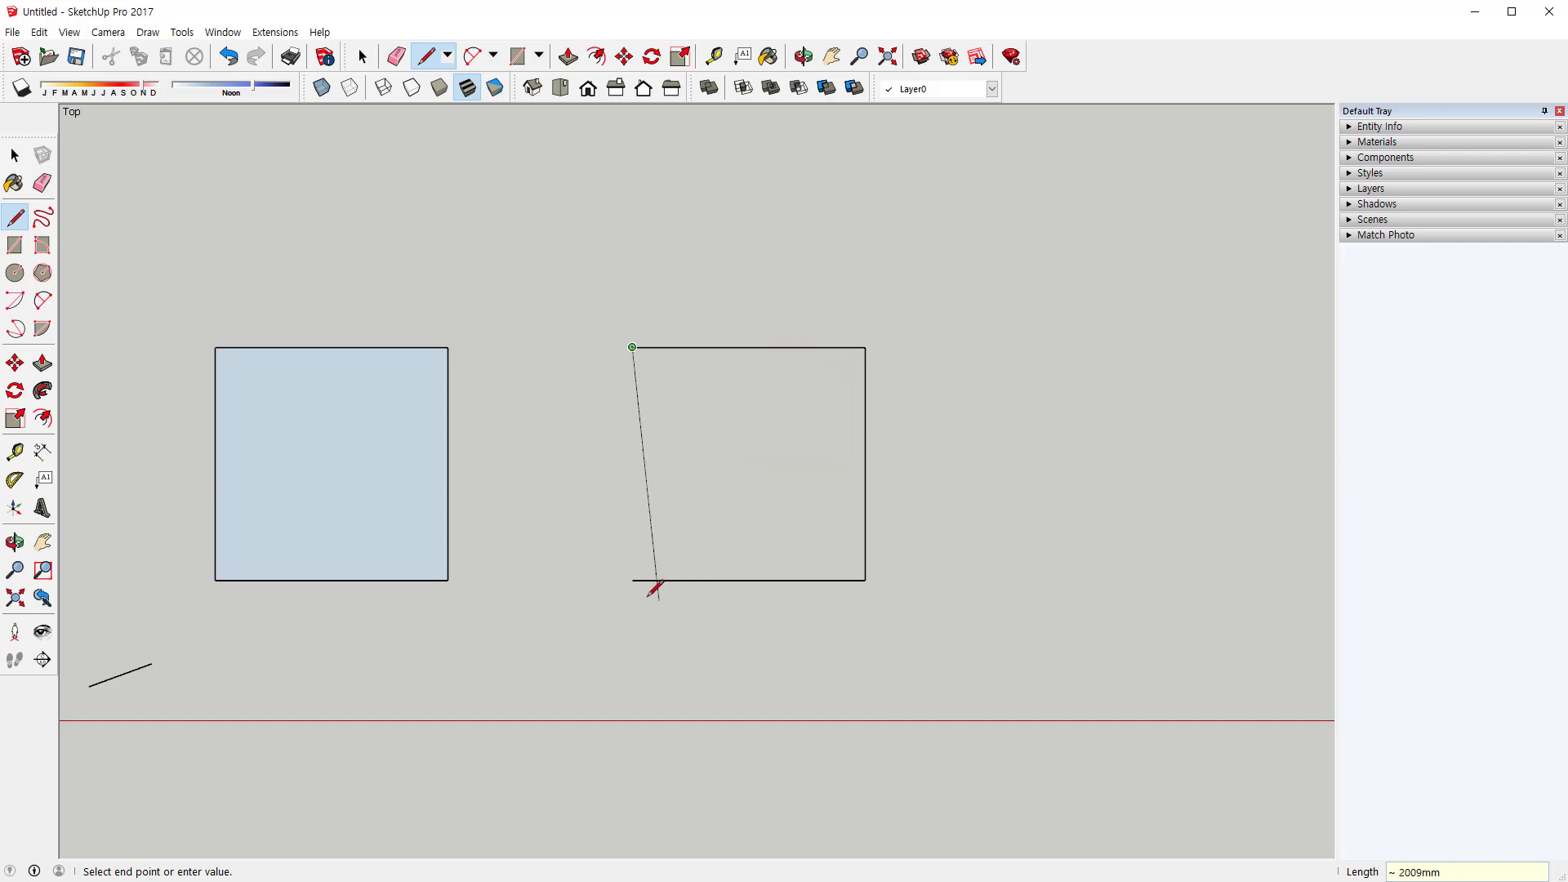
pyautogui.click(633, 580)
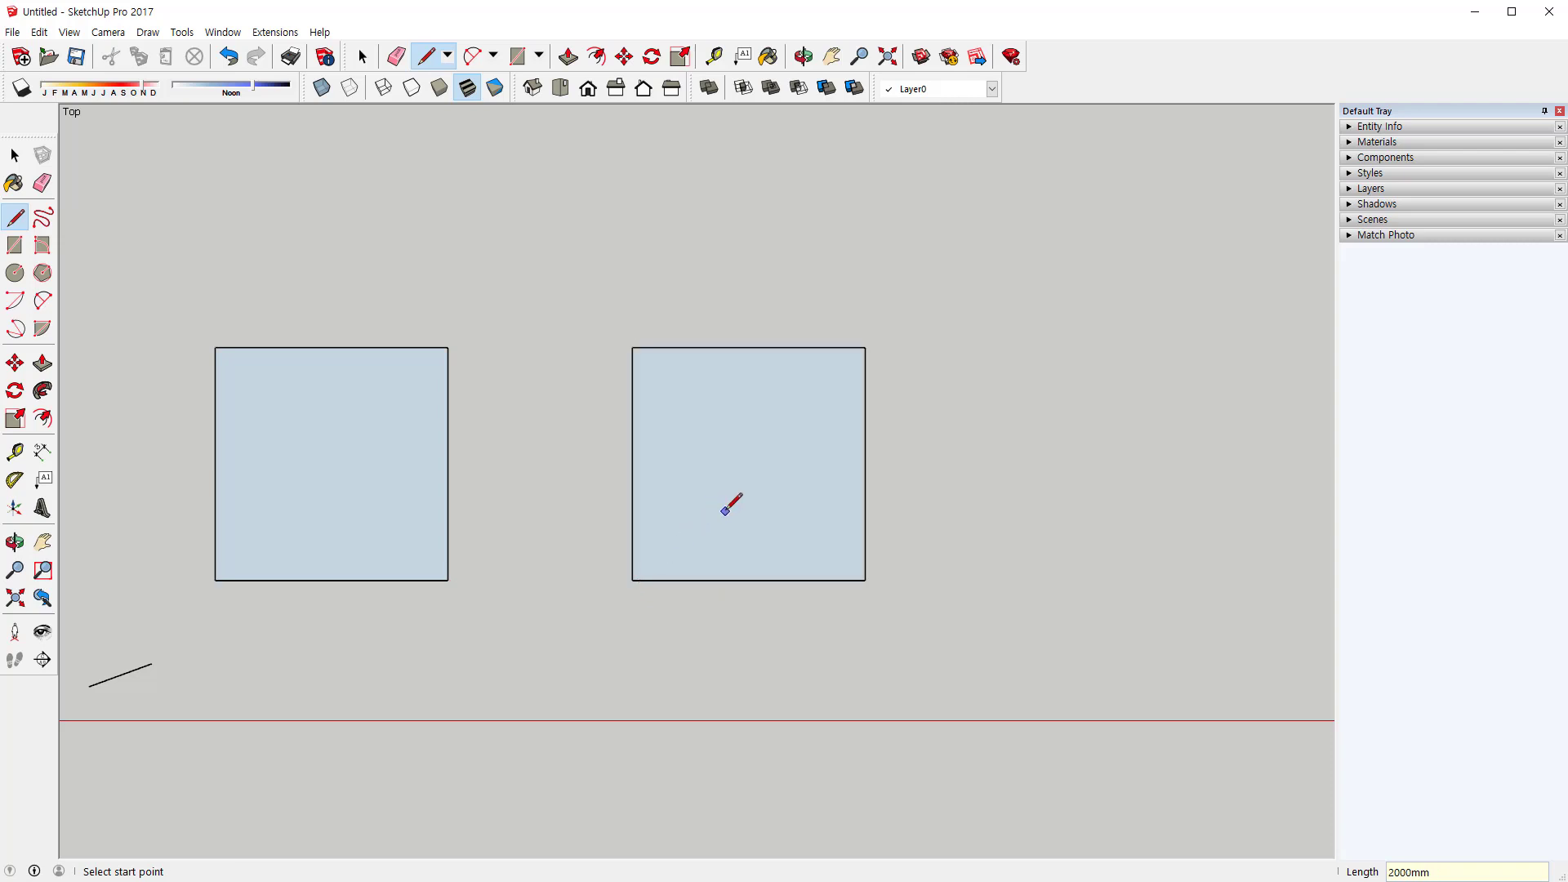
pyautogui.press('space')
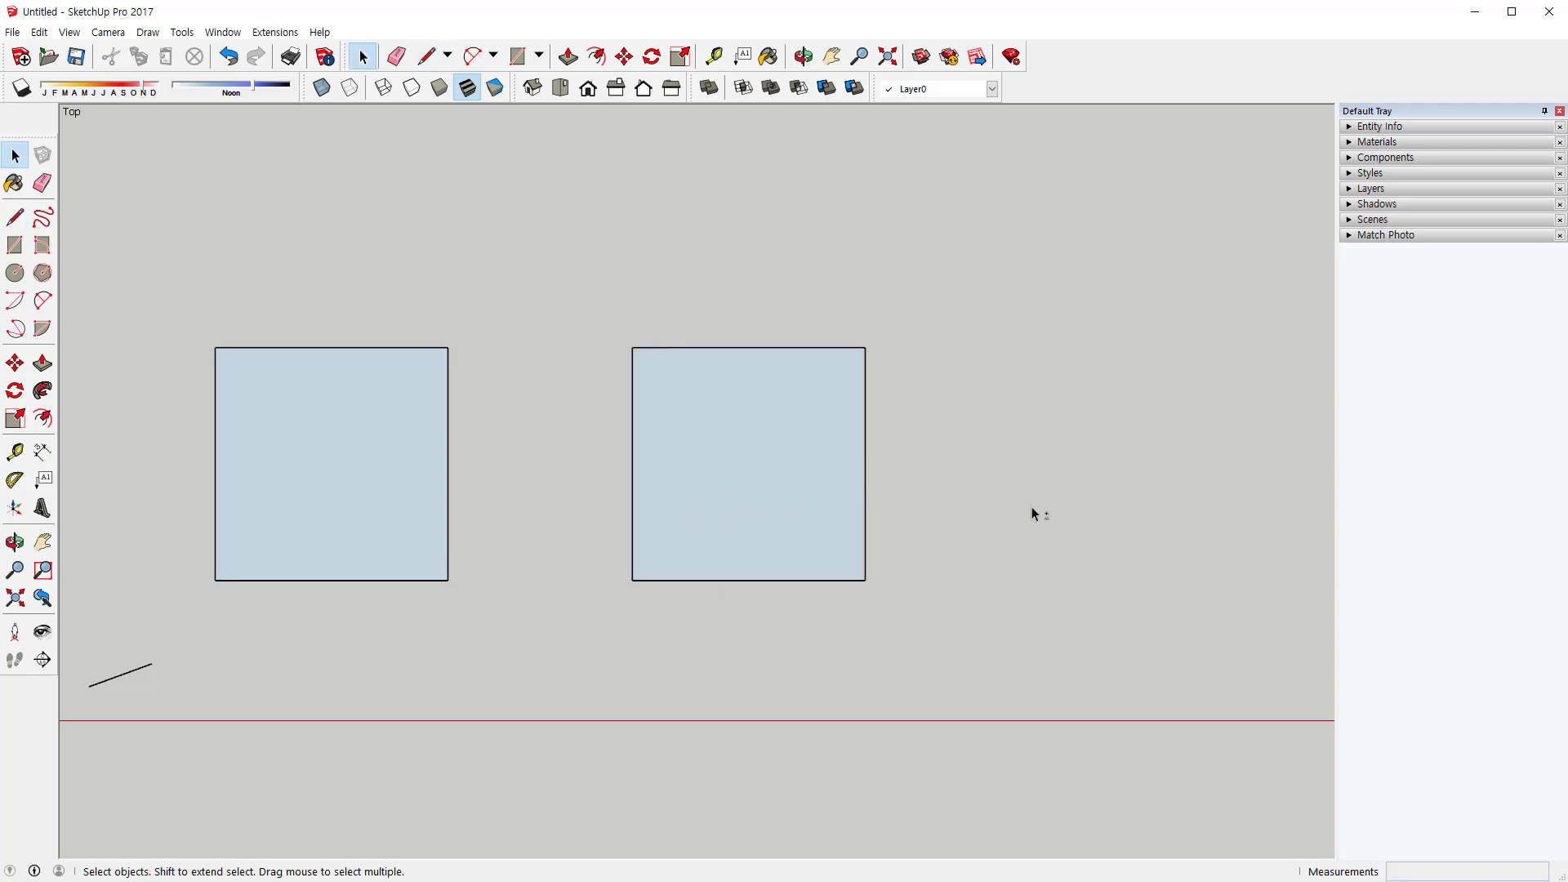
# Draw two connected edges beside the second square, level with its base, using relative coordinates <2000,0,0> and <0,2000,0>
pyautogui.moveTo(1032, 508)
pyautogui.keyDown('shift'); pyautogui.mouseDown(button='middle')
pyautogui.moveTo(601, 483)
pyautogui.moveTo(617, 488)
pyautogui.mouseUp(button='middle'); pyautogui.keyUp('shift')
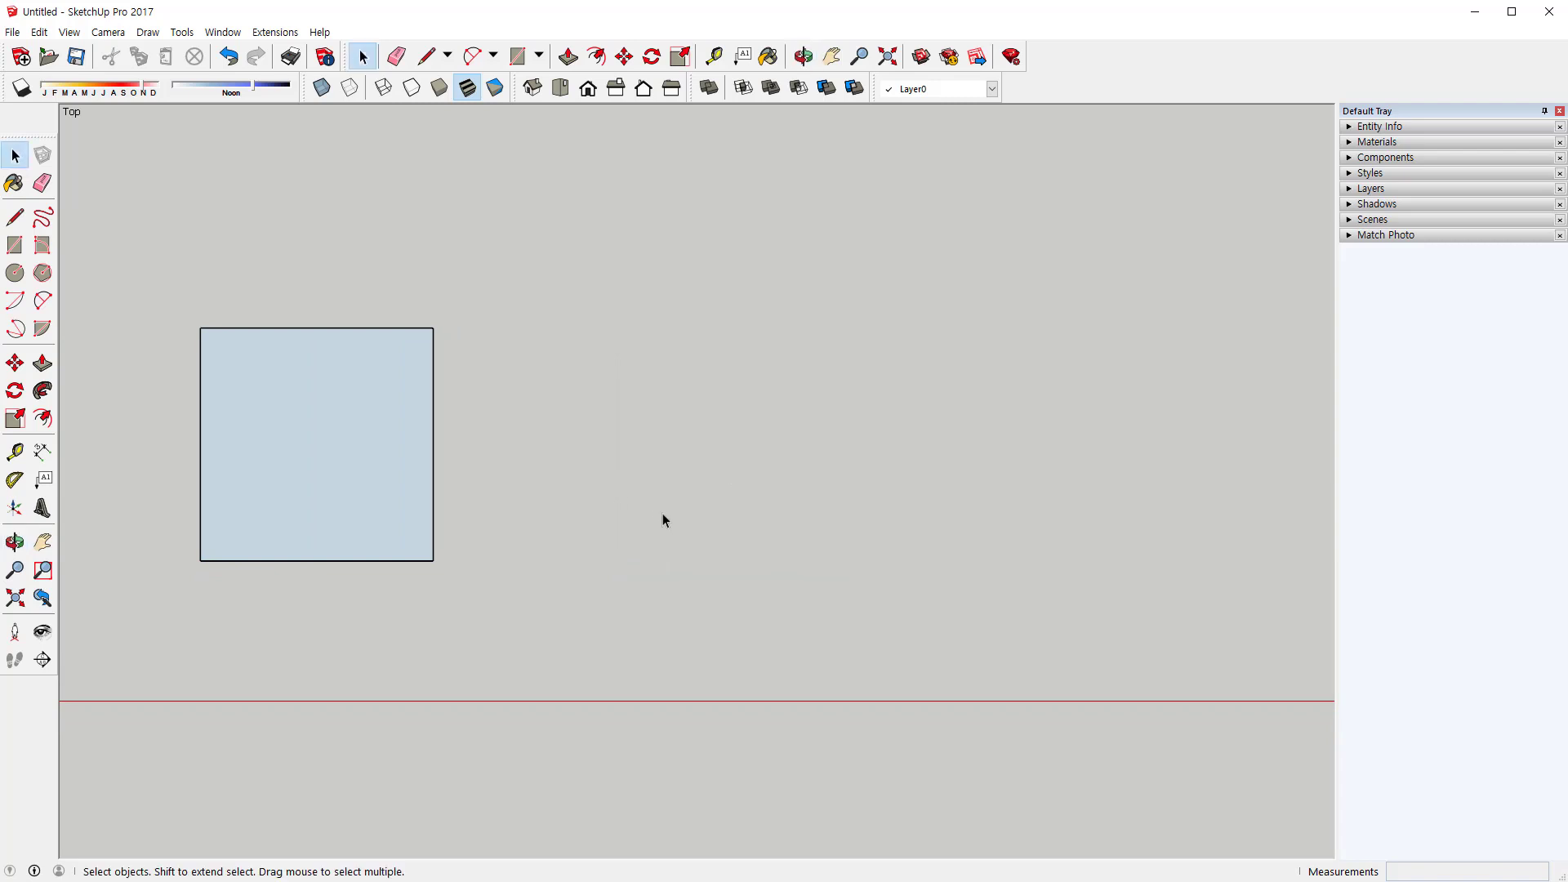
pyautogui.click(14, 217)
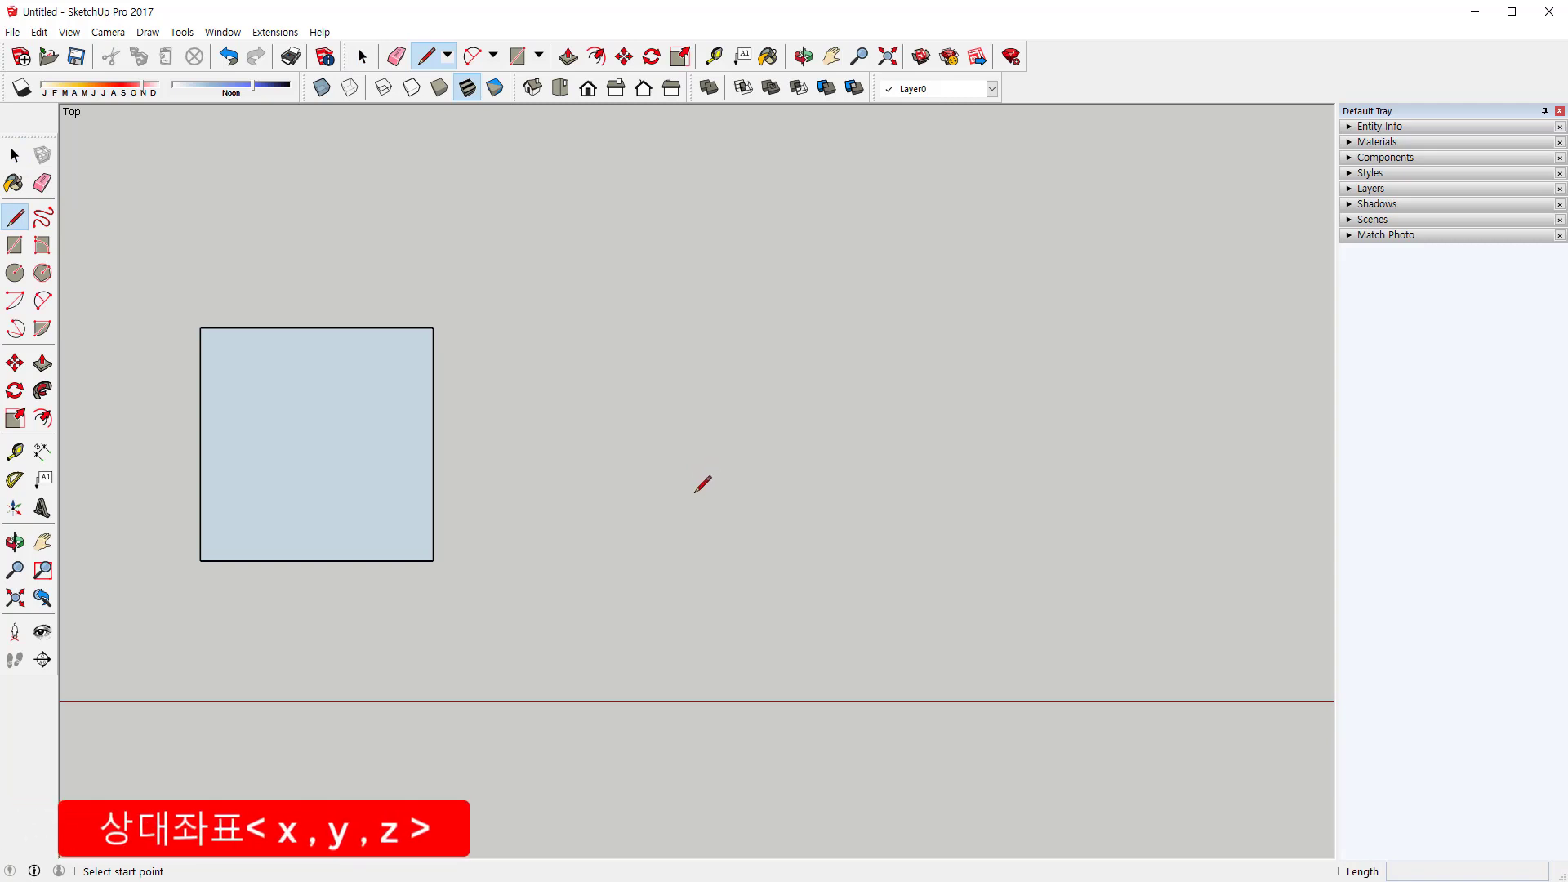
pyautogui.click(711, 559)
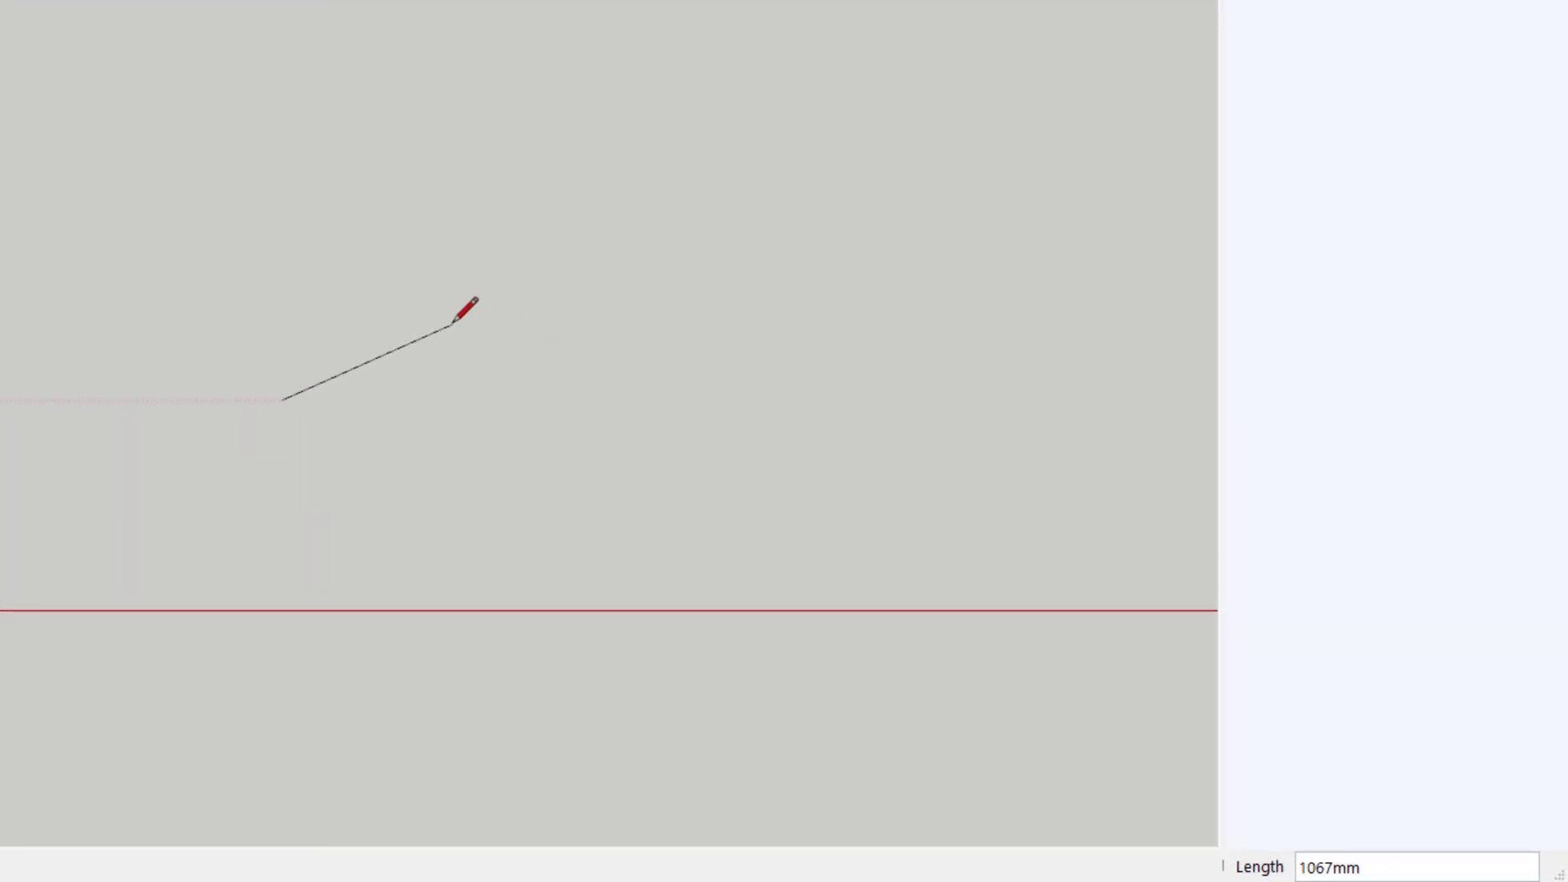
pyautogui.write('<>')
pyautogui.write('2000')
pyautogui.write(',')
pyautogui.write('0')
pyautogui.write(',')
pyautogui.write('0>')
pyautogui.press('Return')
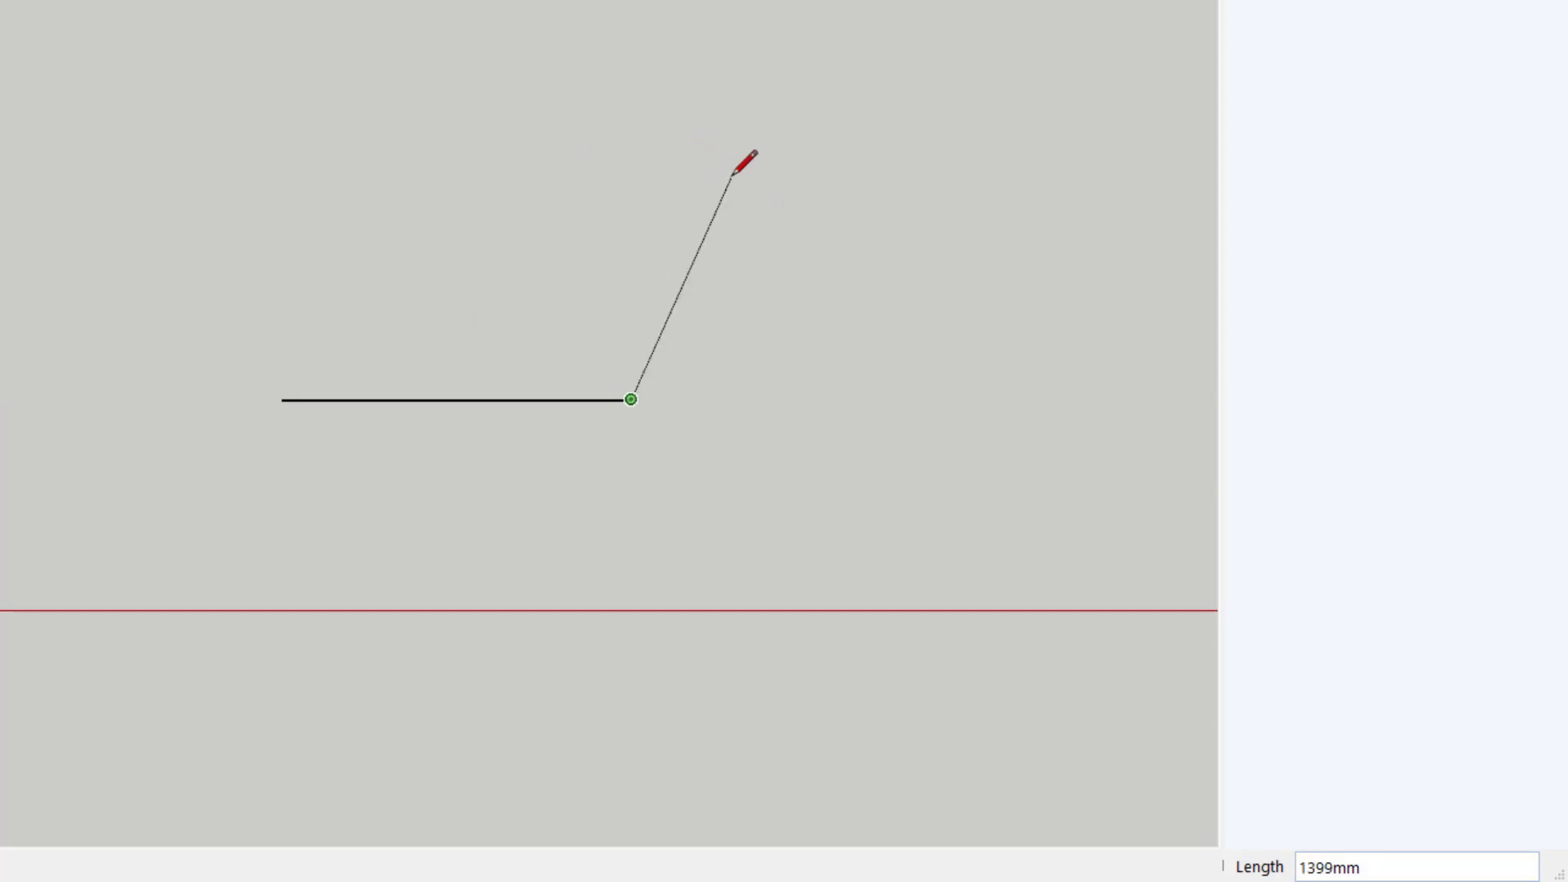
pyautogui.write('<0,2000,0>')
pyautogui.press('Return')
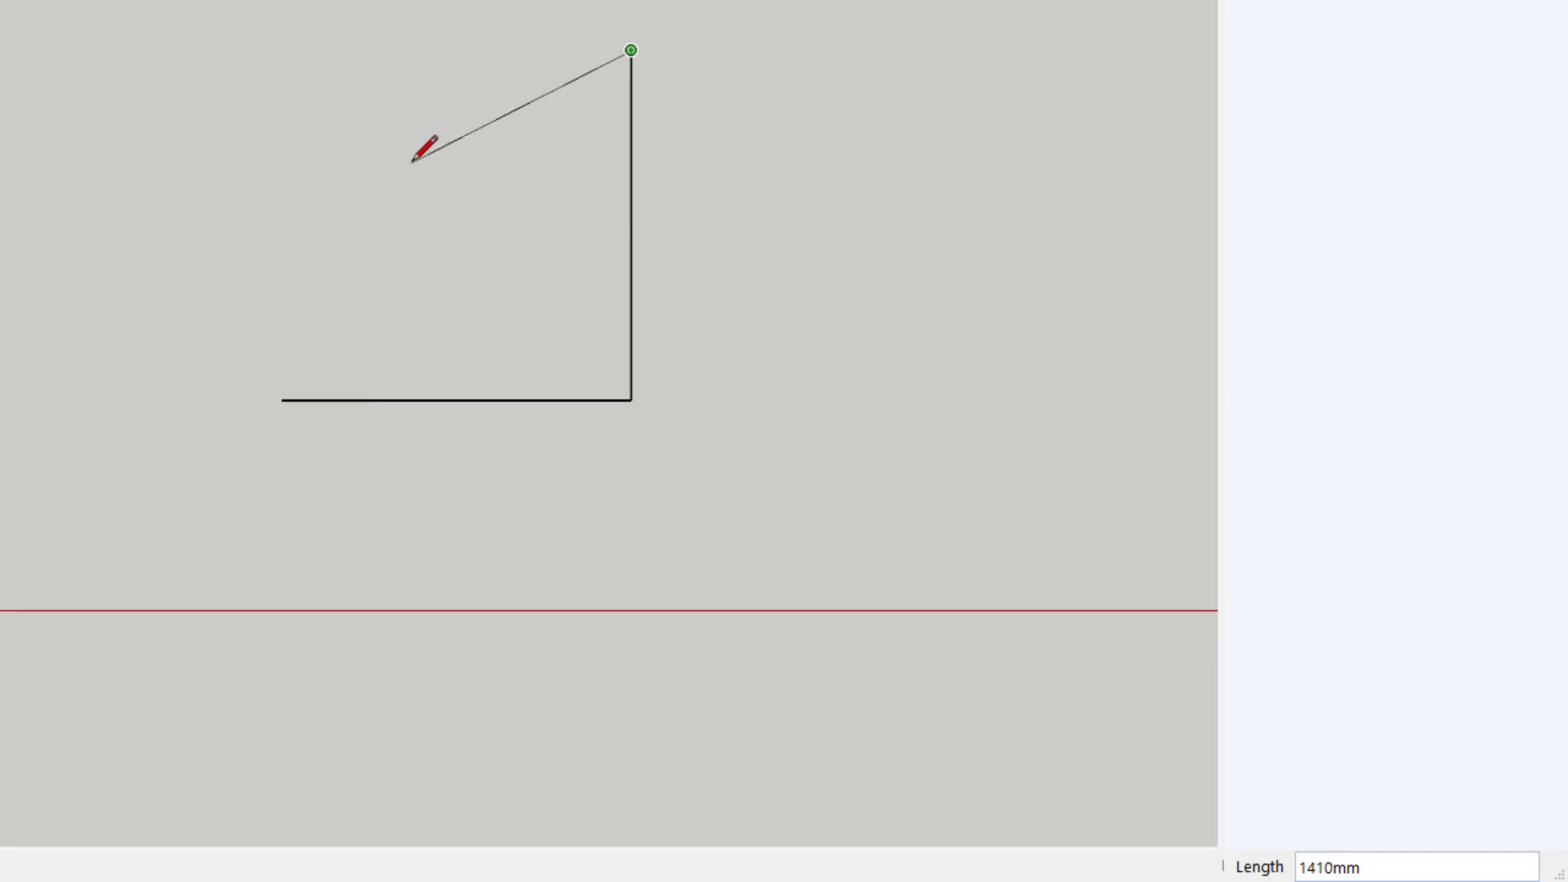
# Close the two edges into a right triangle with a diagonal line at relative coordinates <-2000,-2000,0>
pyautogui.write('<>')
pyautogui.write('-')
pyautogui.write('2000')
pyautogui.write(',-20')
pyautogui.write('00,0>')
pyautogui.press('Return')
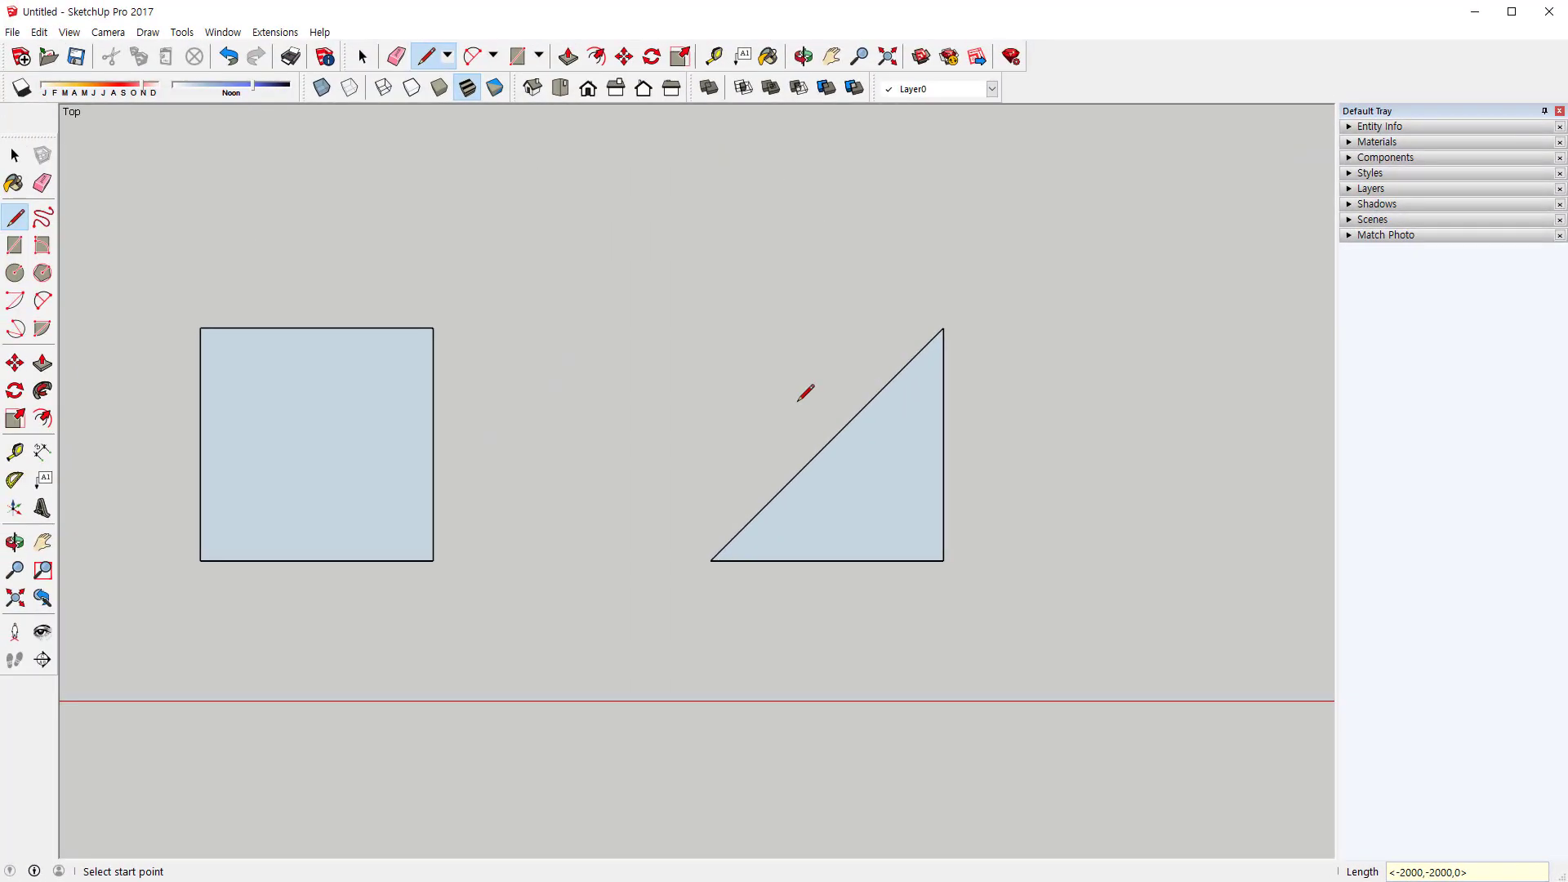
pyautogui.keyDown('shift'); pyautogui.moveTo(934, 413); pyautogui.dragTo(763, 413, button='middle'); pyautogui.keyUp('shift')
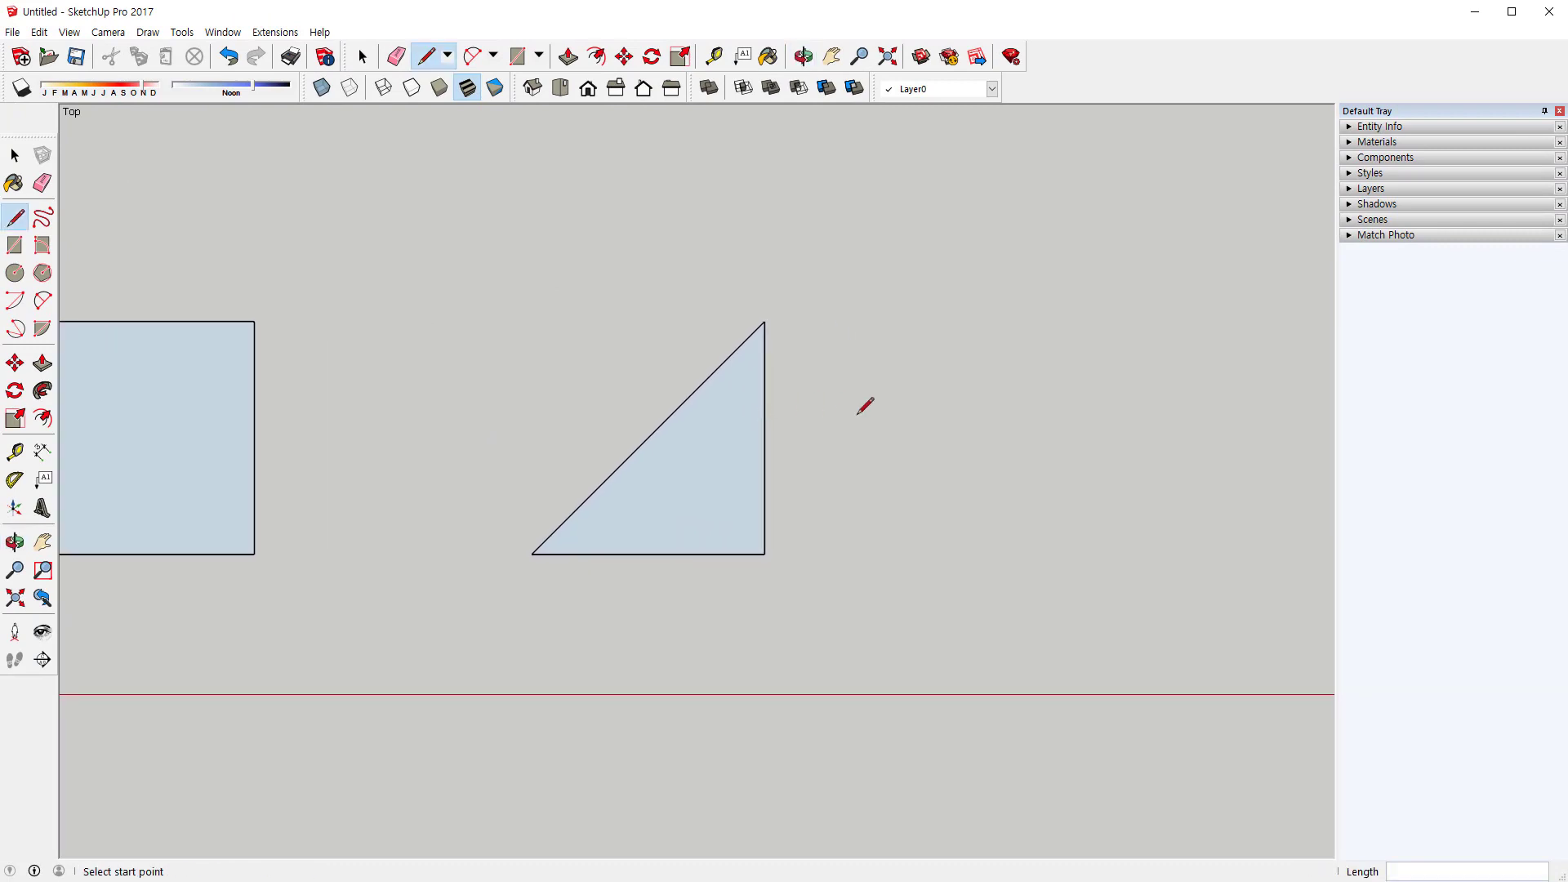
pyautogui.press('space')
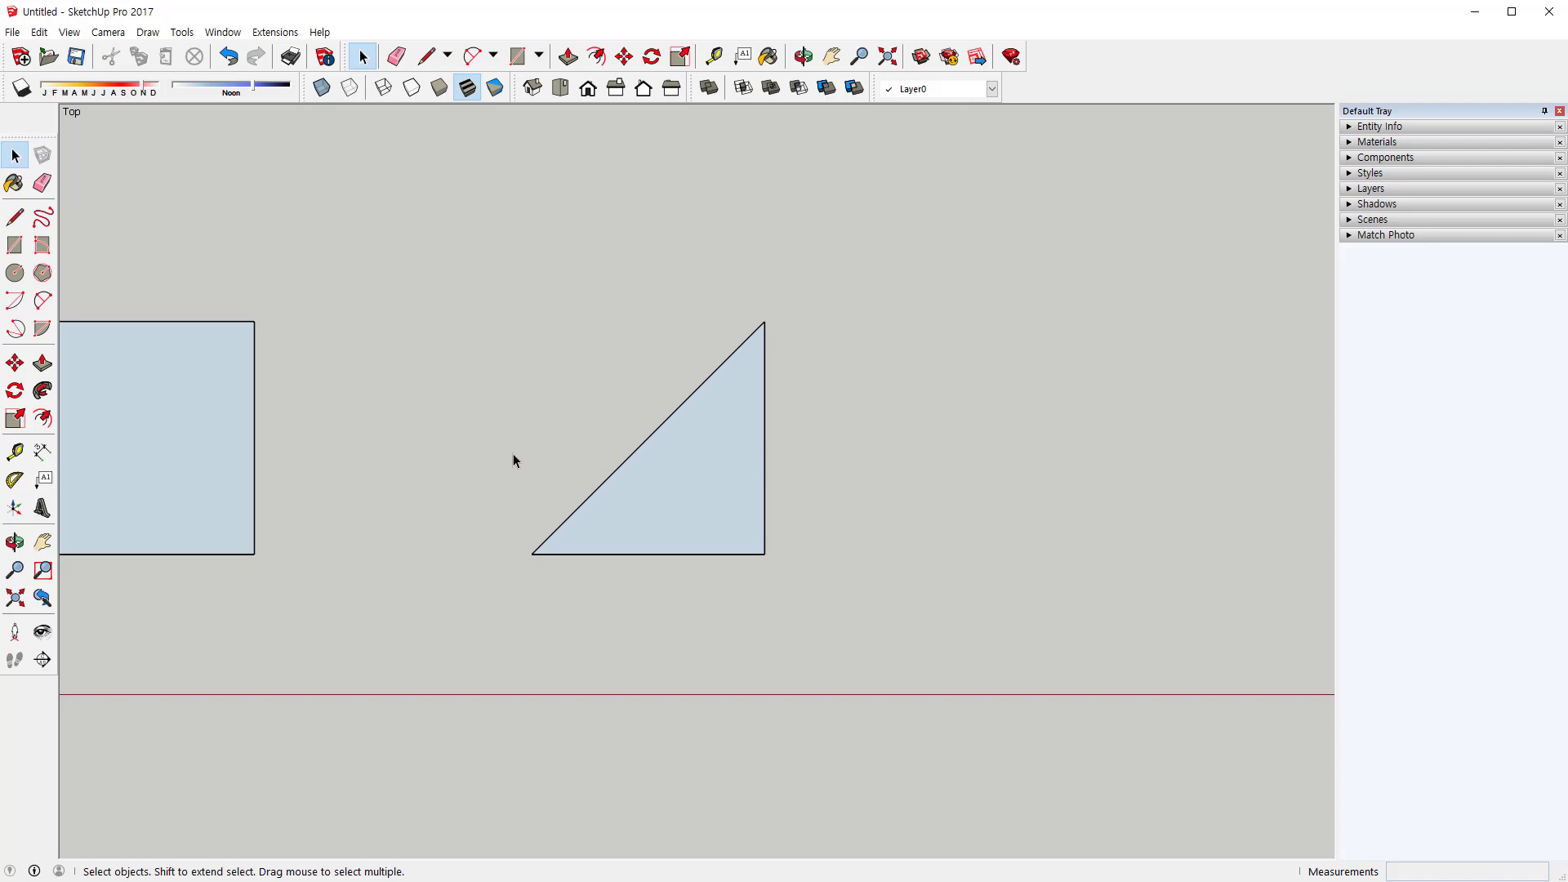
# Dimension the first square's upper edge and its side nearest the green axis, placing both dimensions outside the square
pyautogui.keyDown('shift'); pyautogui.moveTo(396, 444); pyautogui.dragTo(739, 477, button='middle'); pyautogui.keyUp('shift')
pyautogui.keyDown('shift'); pyautogui.moveTo(515, 487); pyautogui.dragTo(850, 498, button='middle'); pyautogui.keyUp('shift')
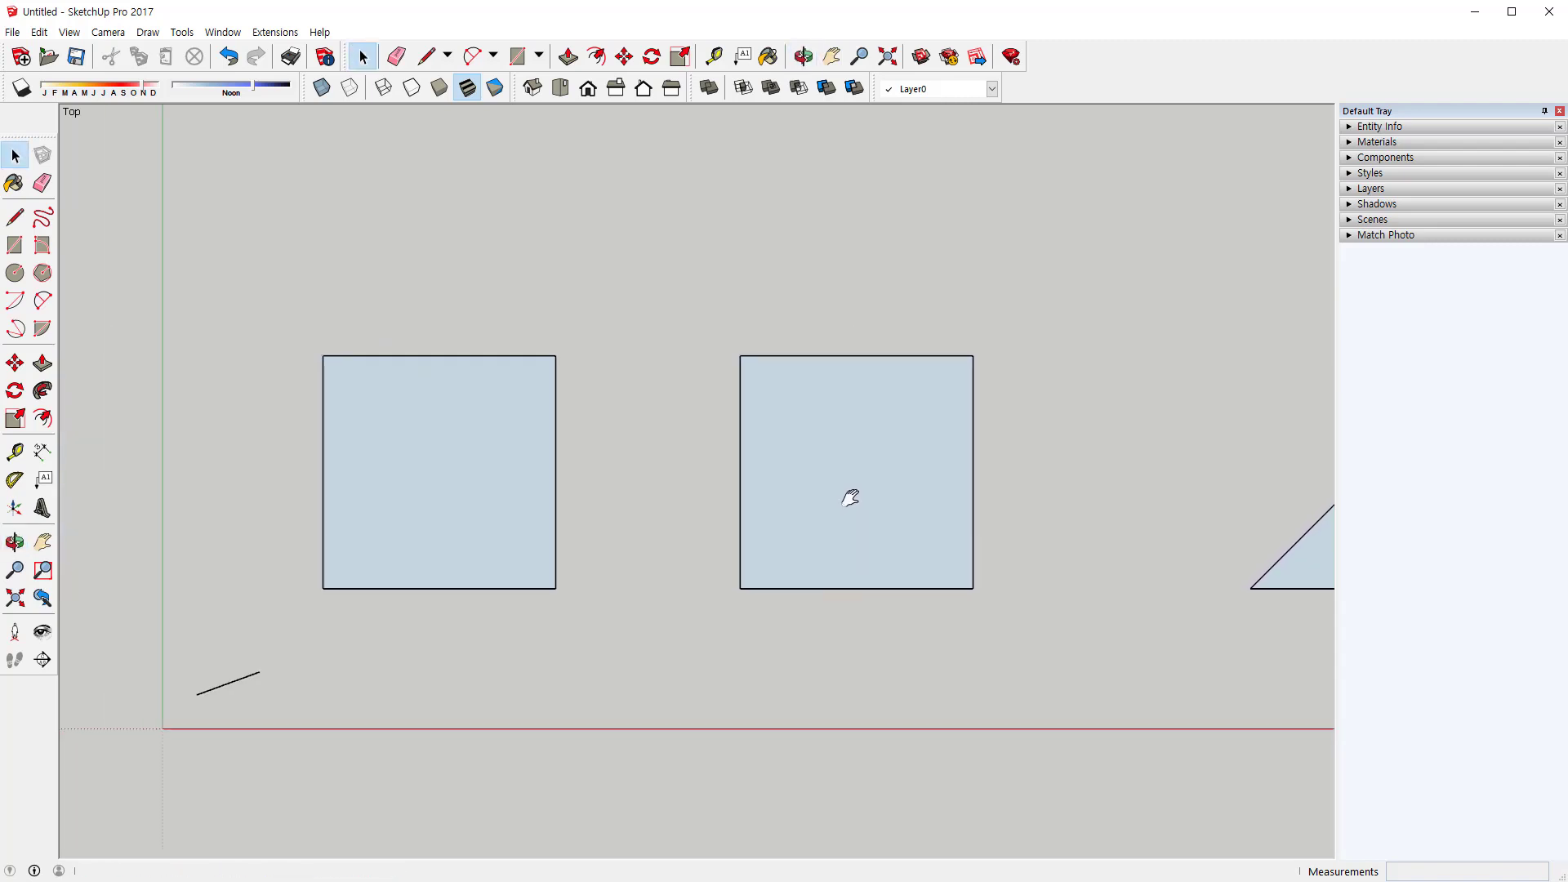
pyautogui.keyDown('shift'); pyautogui.moveTo(590, 504); pyautogui.dragTo(765, 511, button='middle'); pyautogui.keyUp('shift')
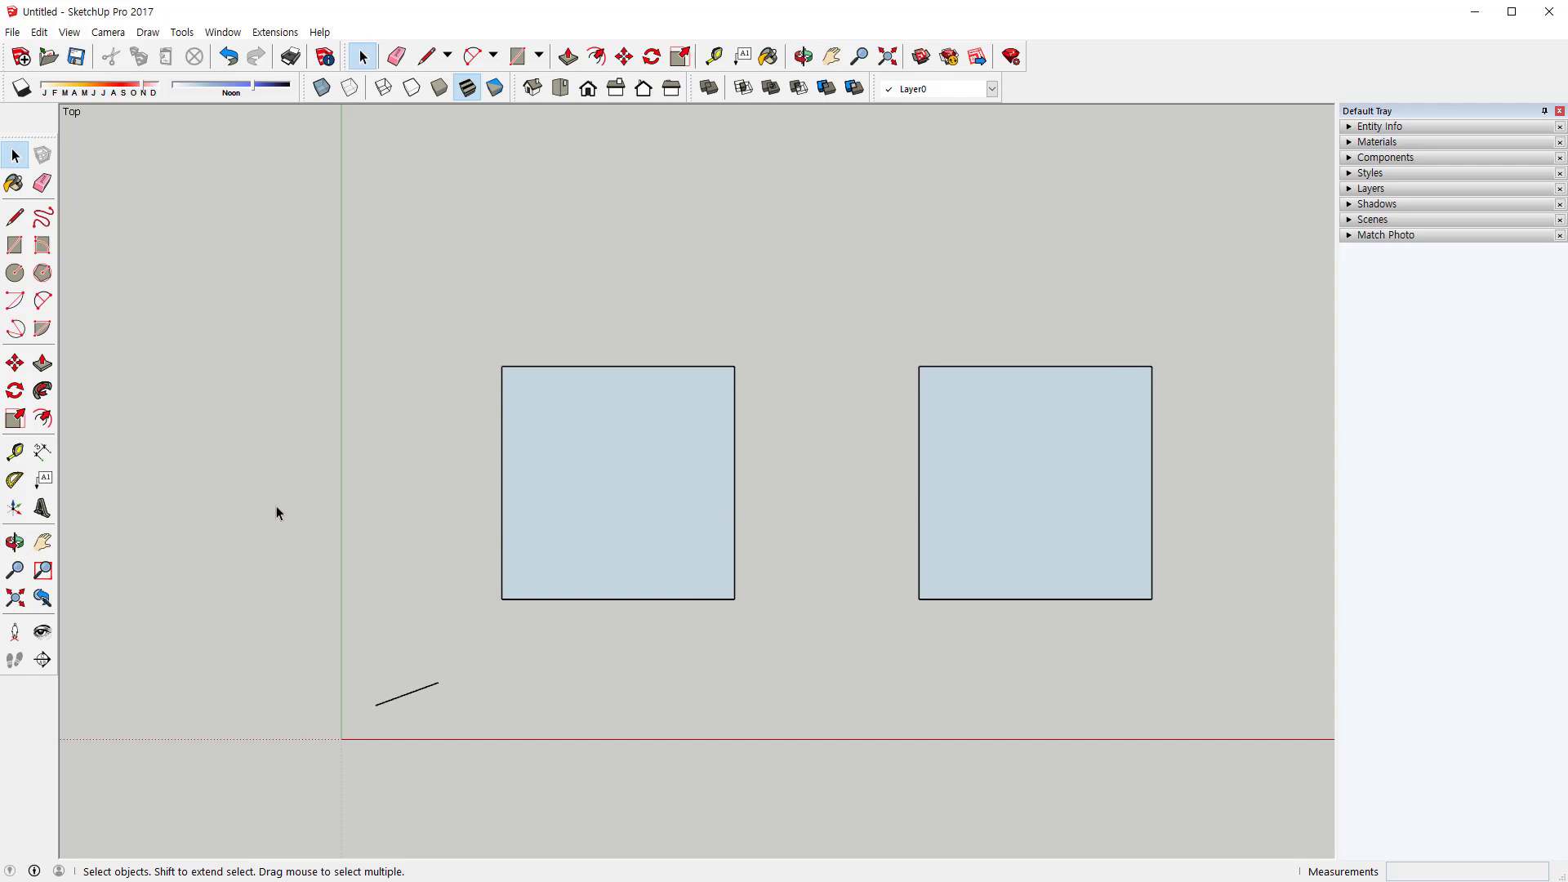
pyautogui.click(43, 452)
pyautogui.click(501, 366)
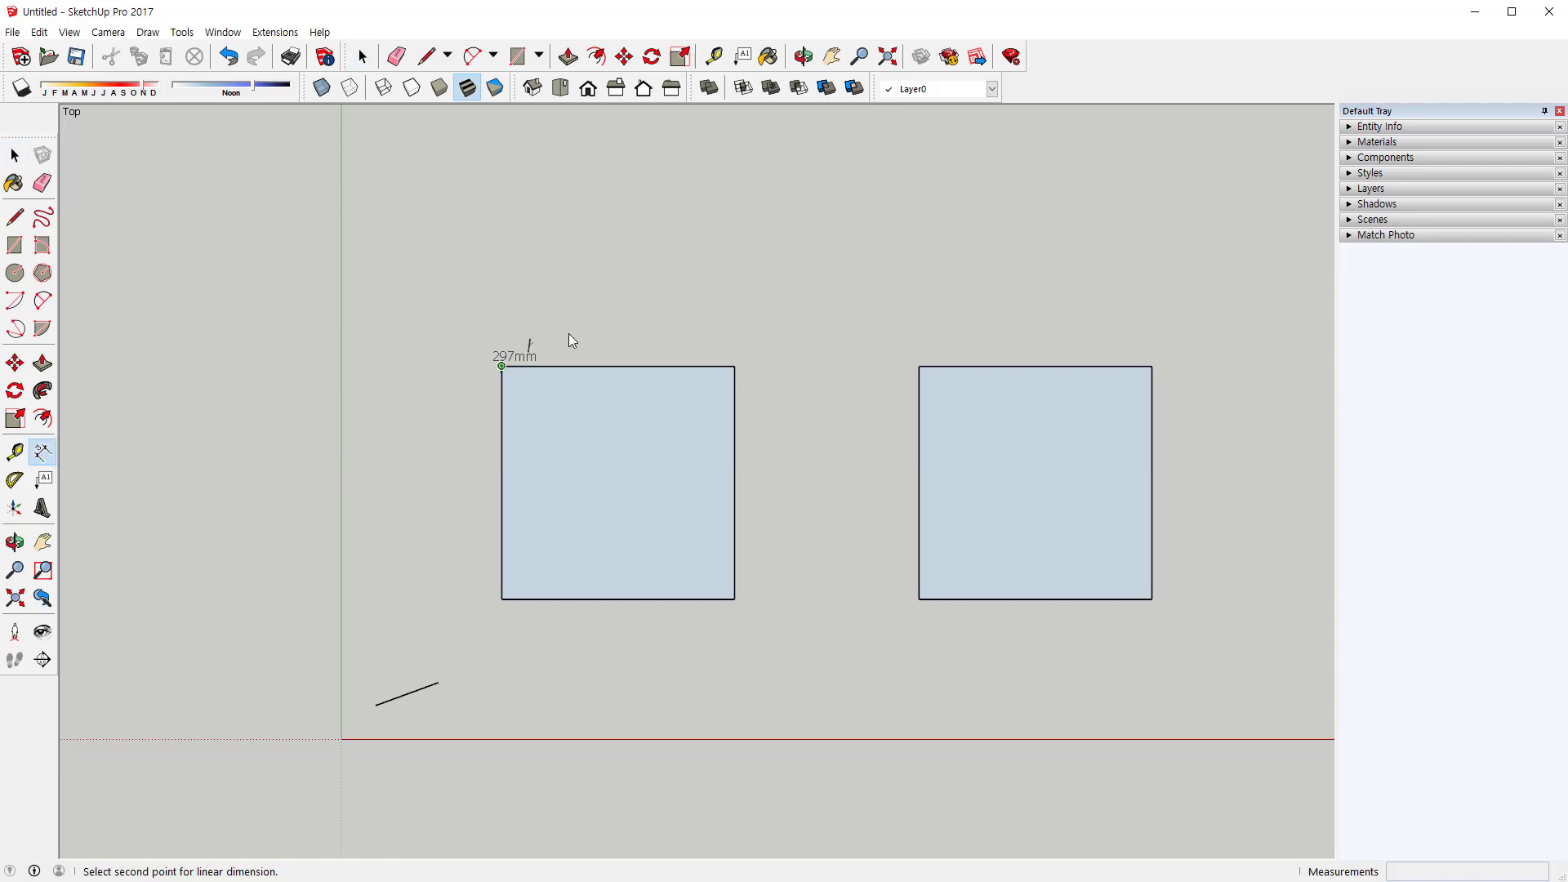
pyautogui.click(735, 366)
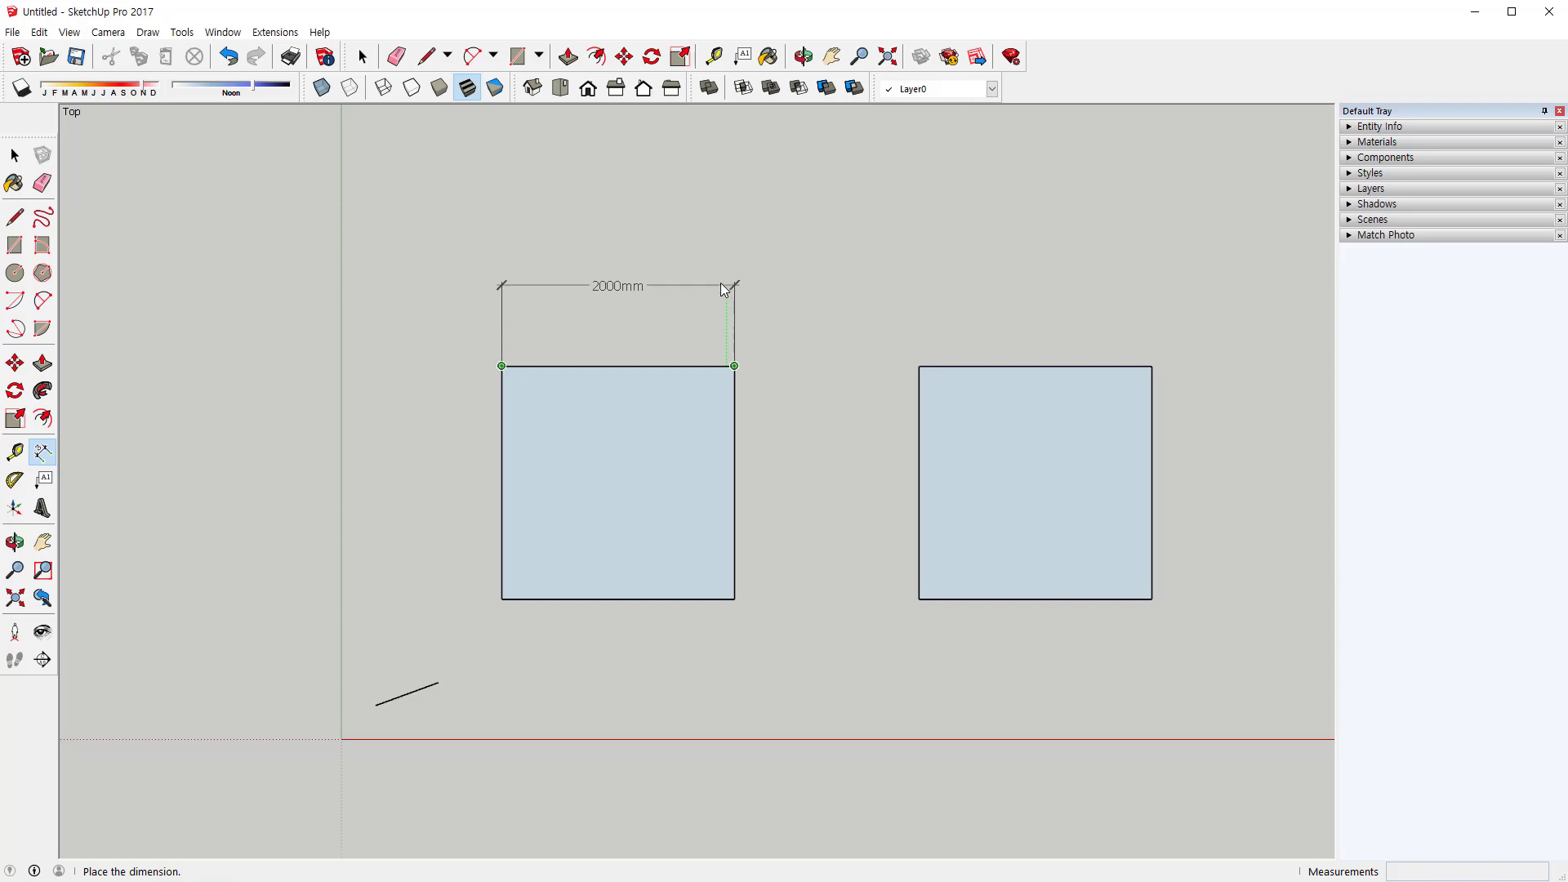
pyautogui.click(722, 284)
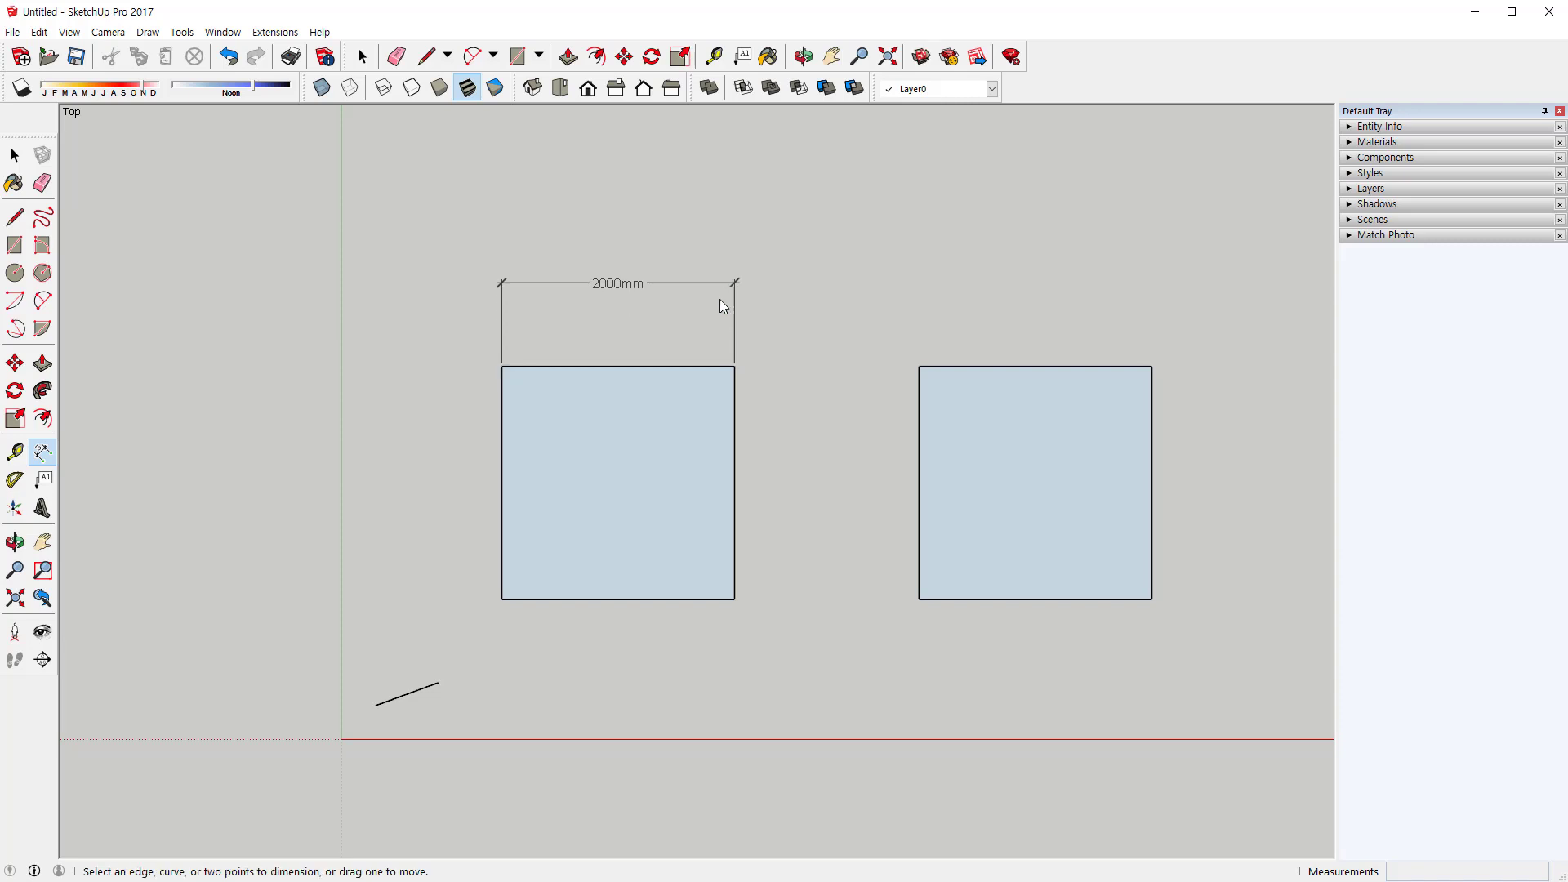
pyautogui.click(501, 599)
pyautogui.click(502, 367)
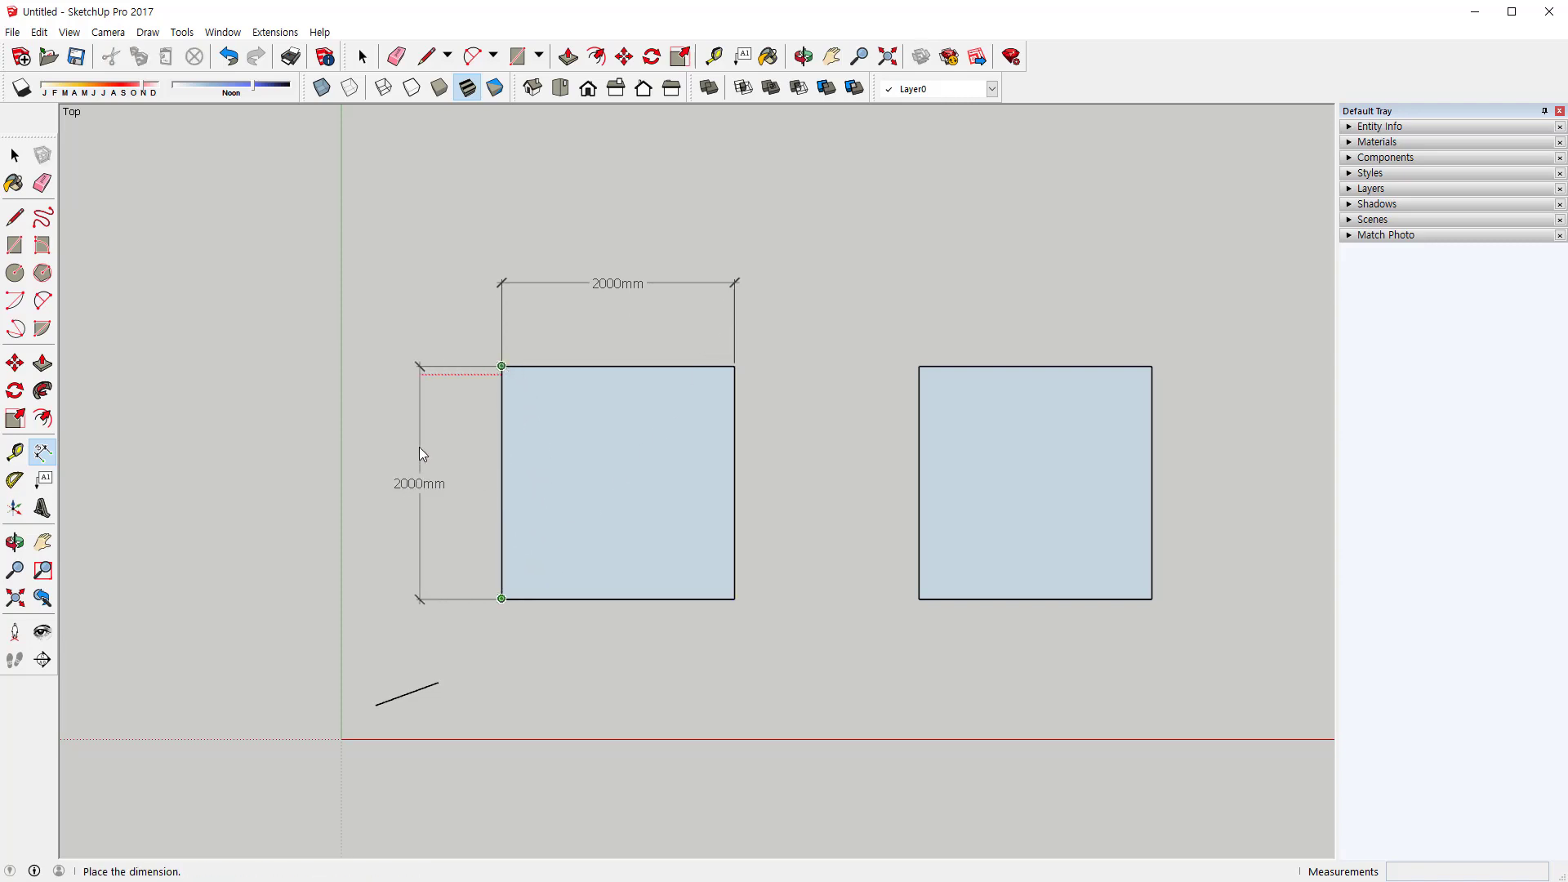
pyautogui.click(418, 449)
# Dimension the triangle's diagonal edge, placing the dimension outside the triangle
pyautogui.keyDown('shift'); pyautogui.moveTo(1108, 486); pyautogui.dragTo(689, 491, button='middle'); pyautogui.keyUp('shift')
pyautogui.click(765, 588)
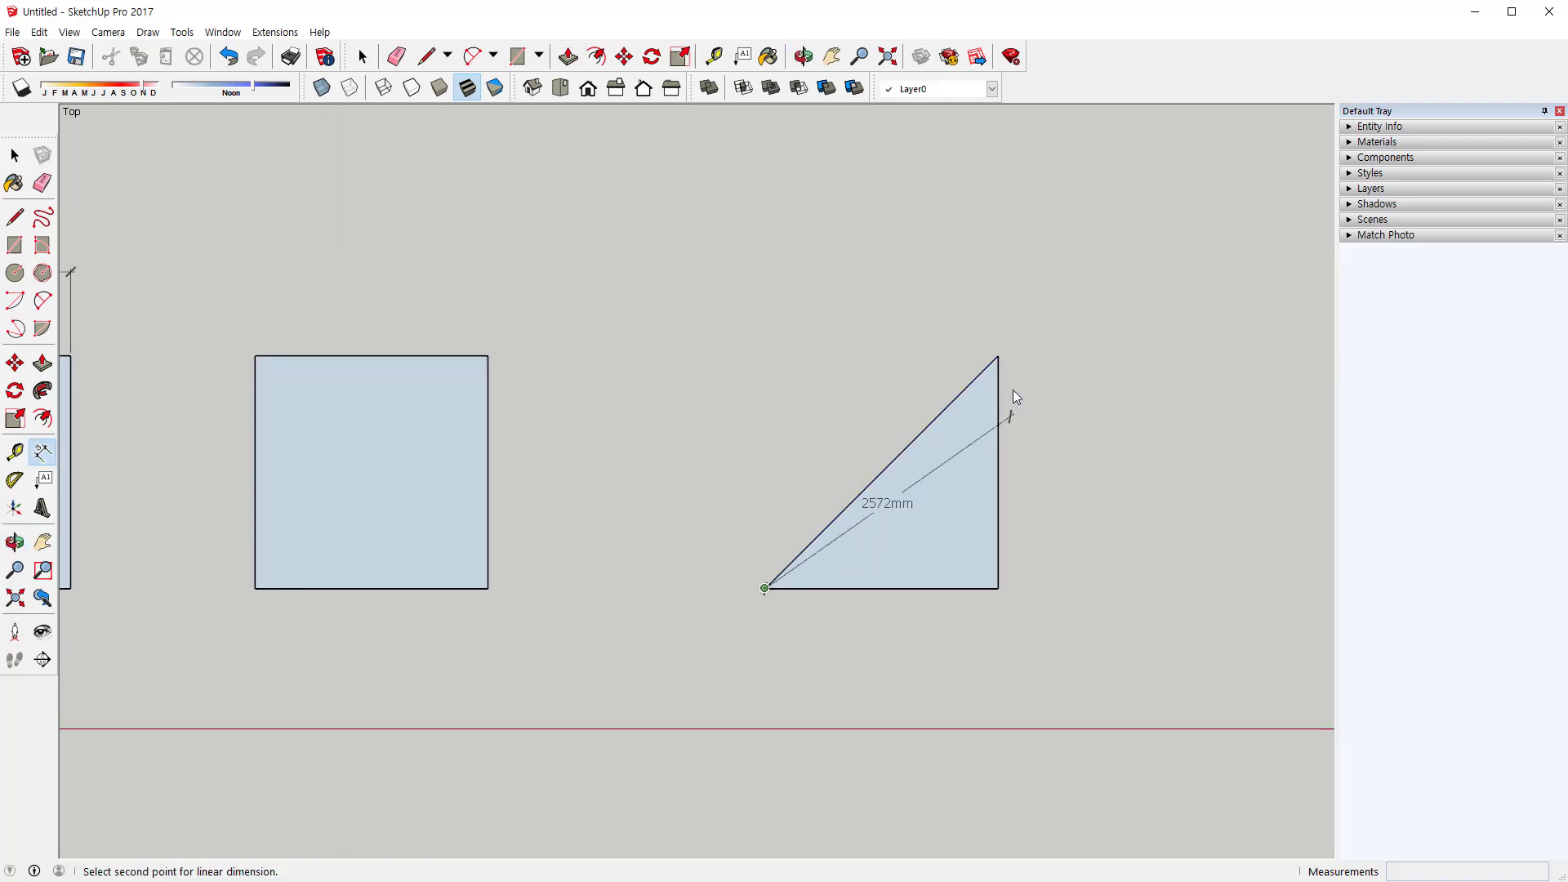
pyautogui.click(998, 356)
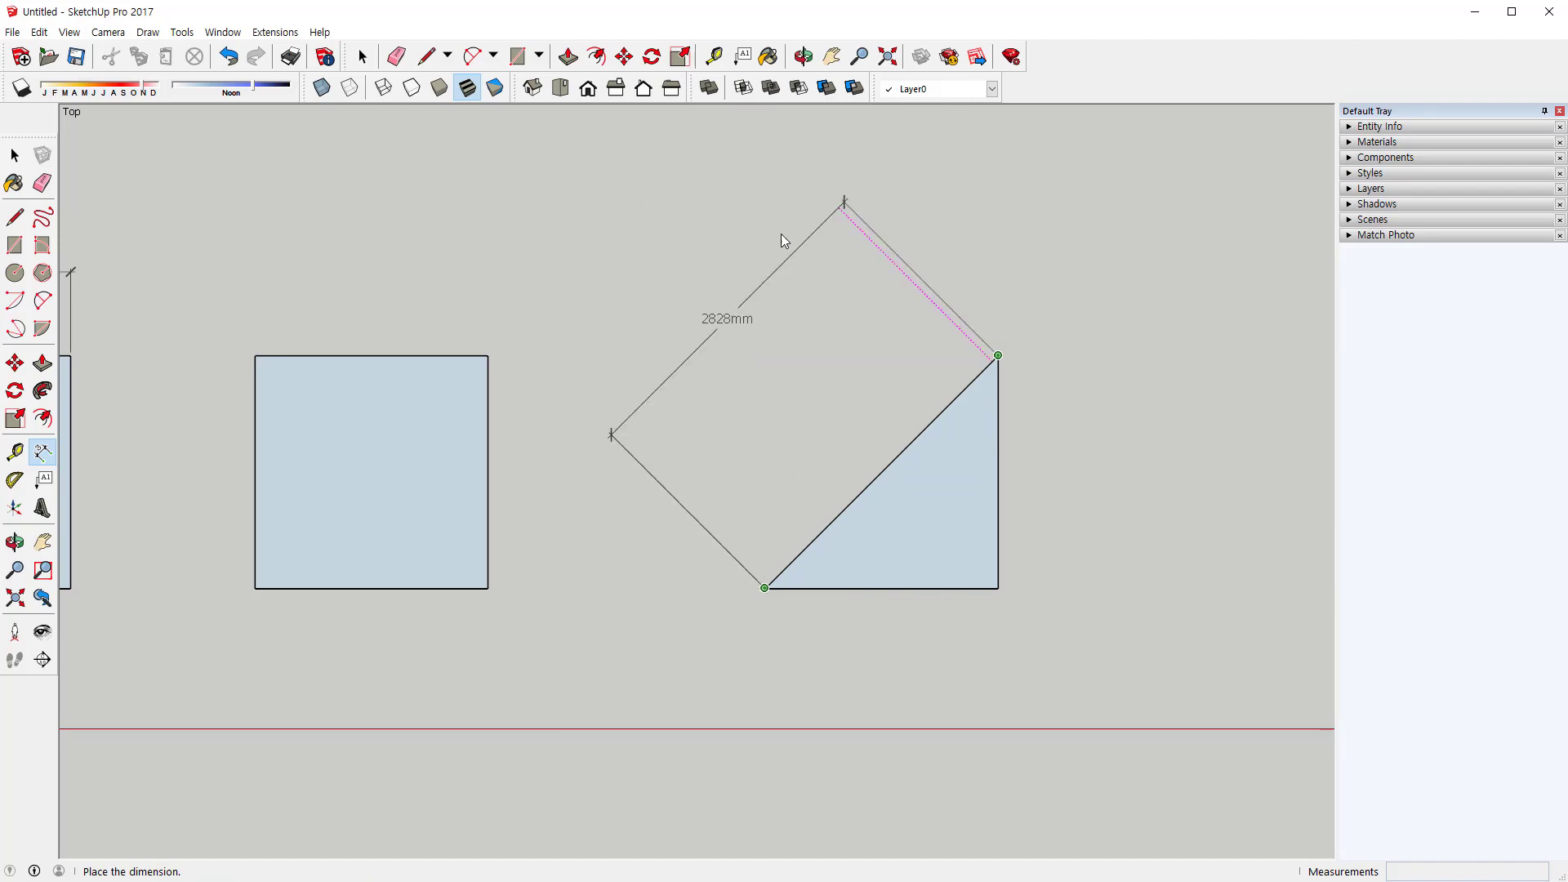
pyautogui.click(799, 241)
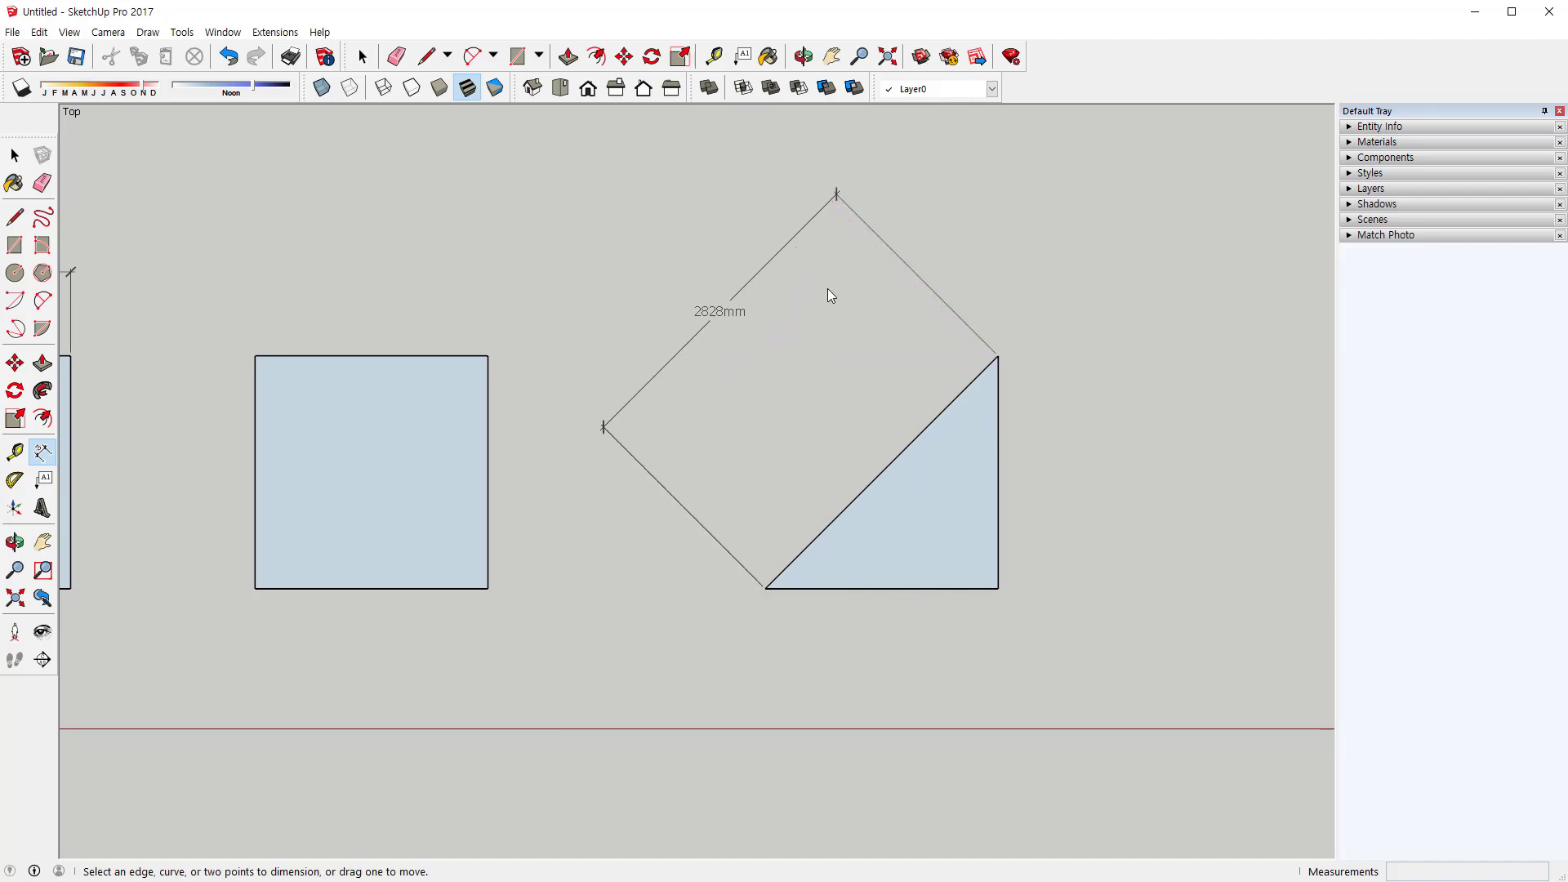
pyautogui.scroll(-2, 875, 416)
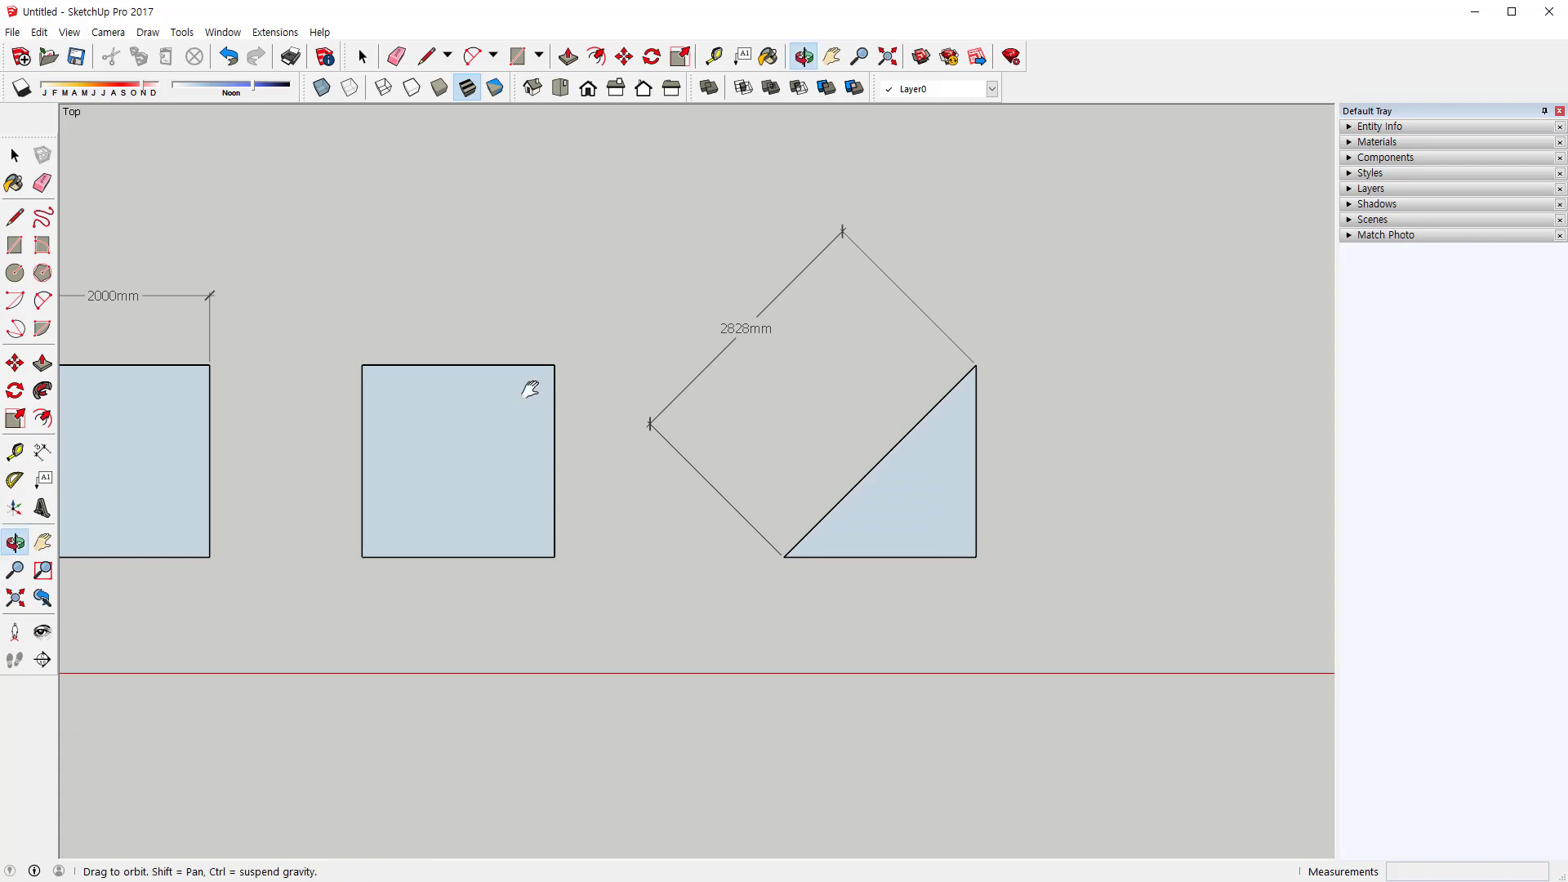
pyautogui.keyDown('shift'); pyautogui.moveTo(532, 384); pyautogui.dragTo(669, 414, button='middle'); pyautogui.keyUp('shift')
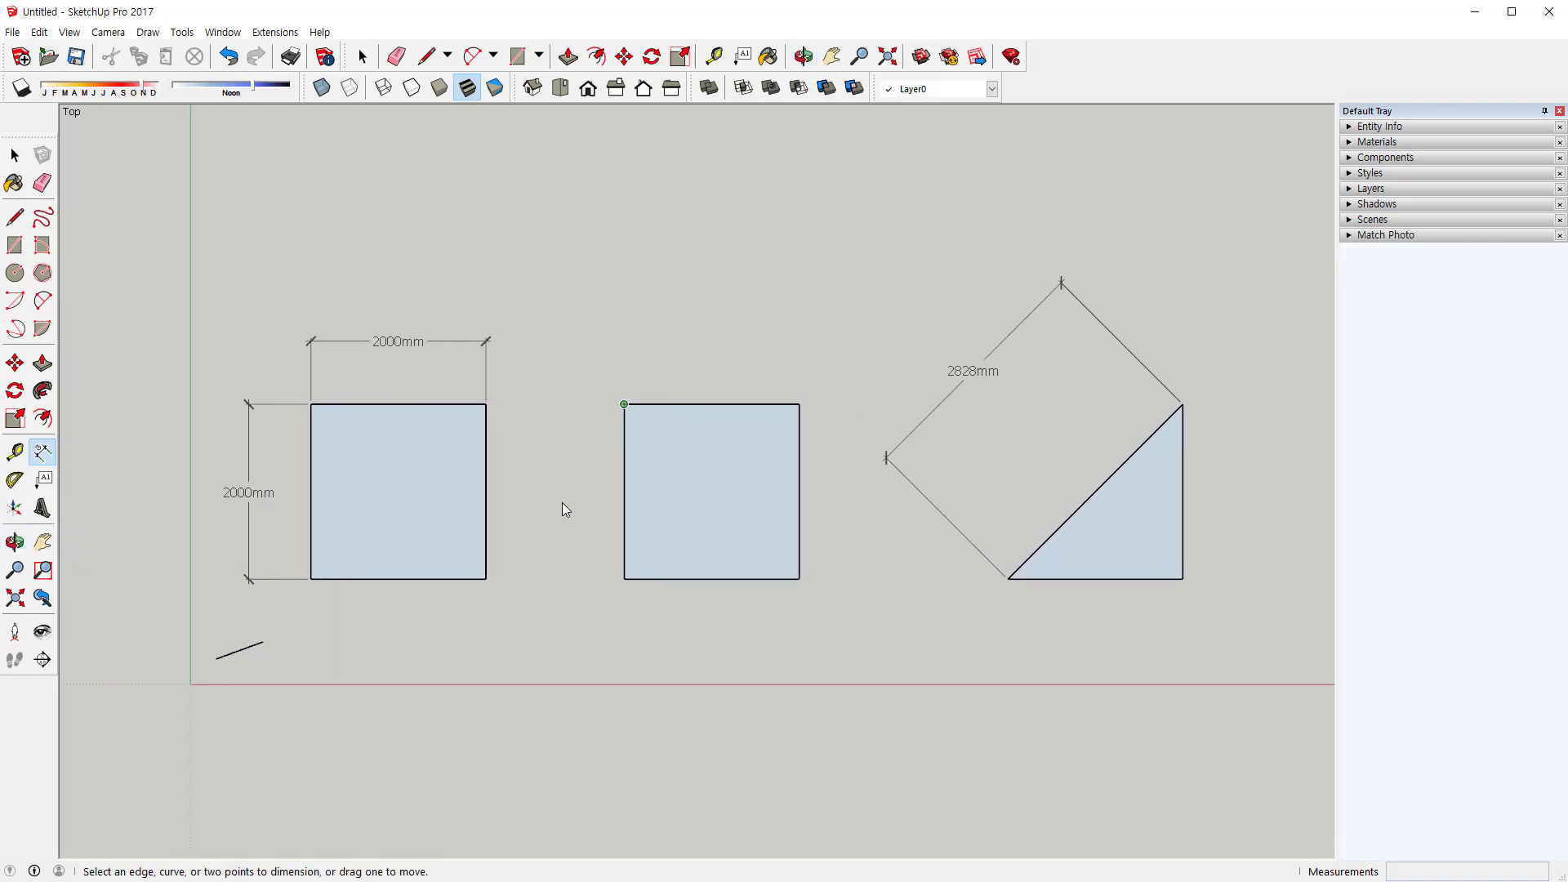
pyautogui.press('space')
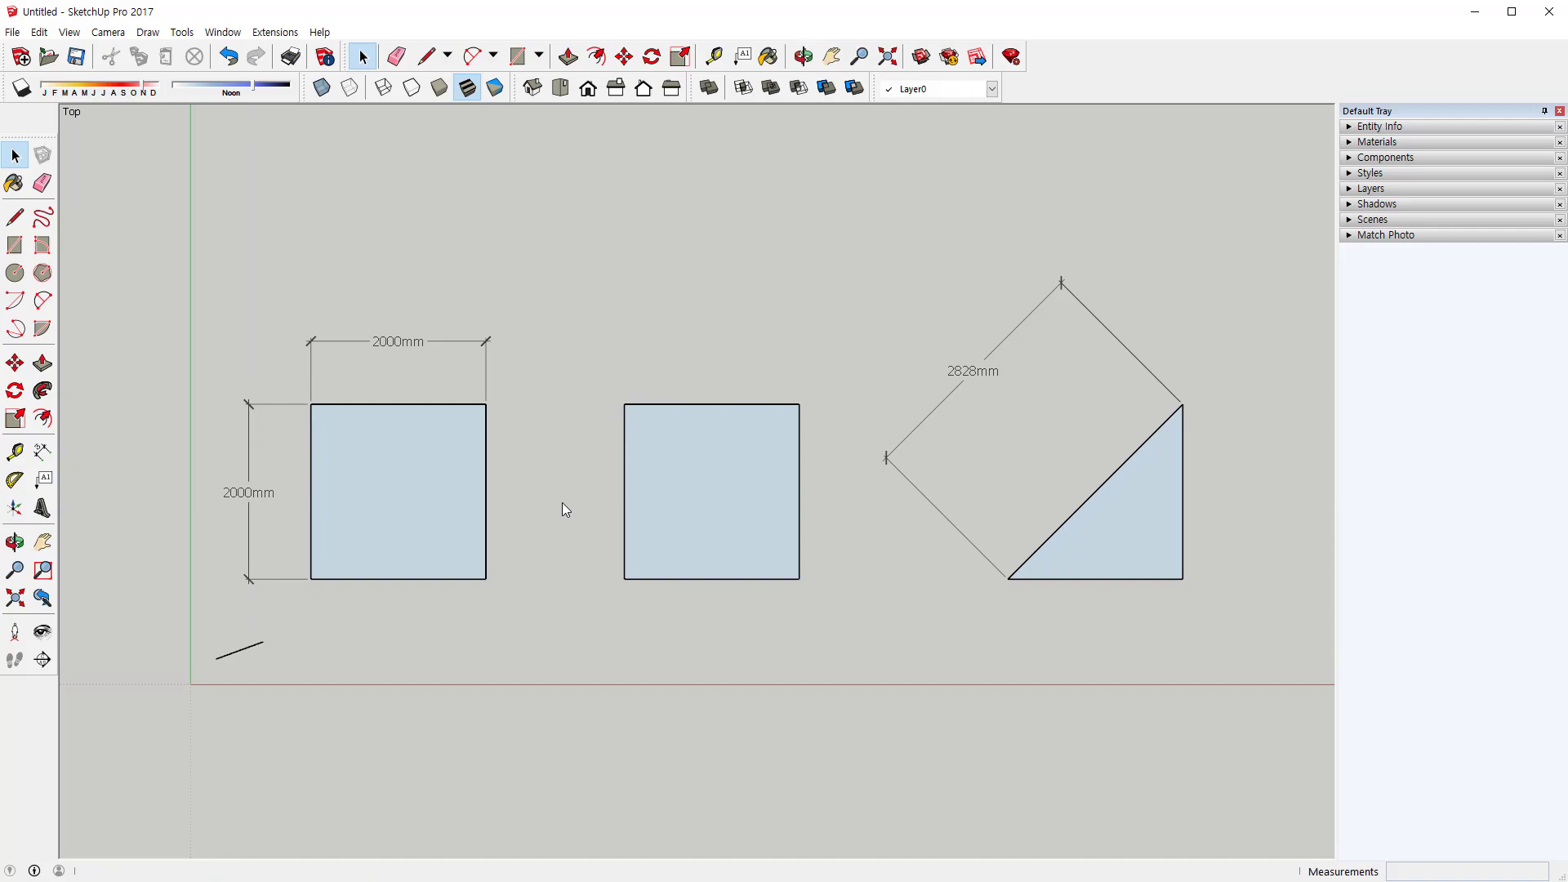